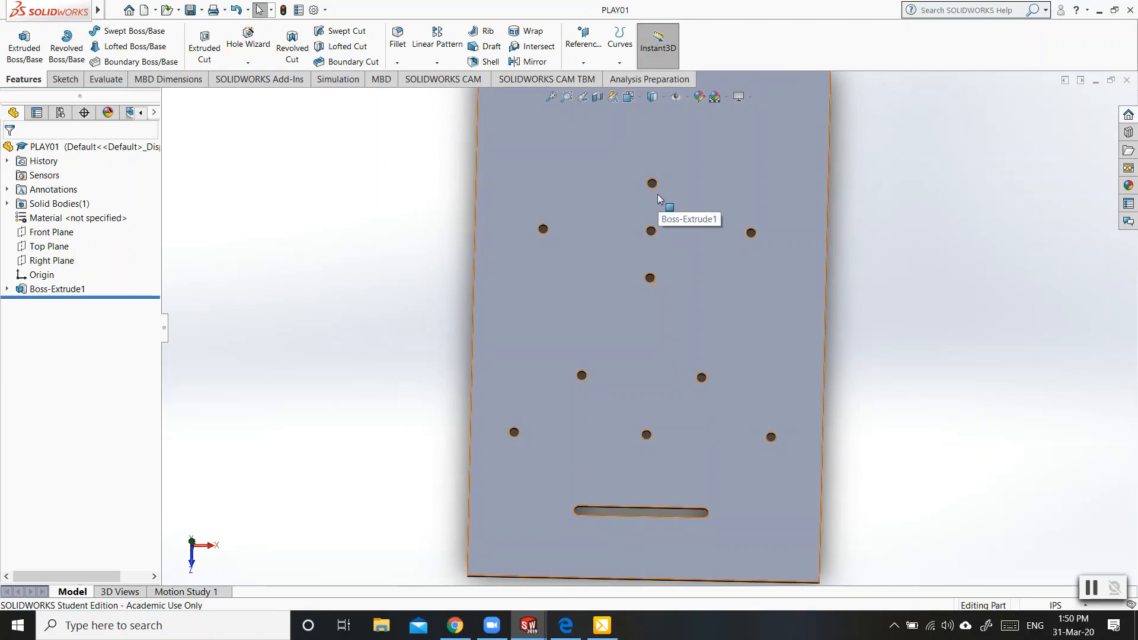
# Step: Create a drawing from the PLAY01 part on a B (ANSI) Landscape sheet with the standard sheet format
pyautogui.moveTo(669, 424); pyautogui.dragTo(658, 290, button='middle')
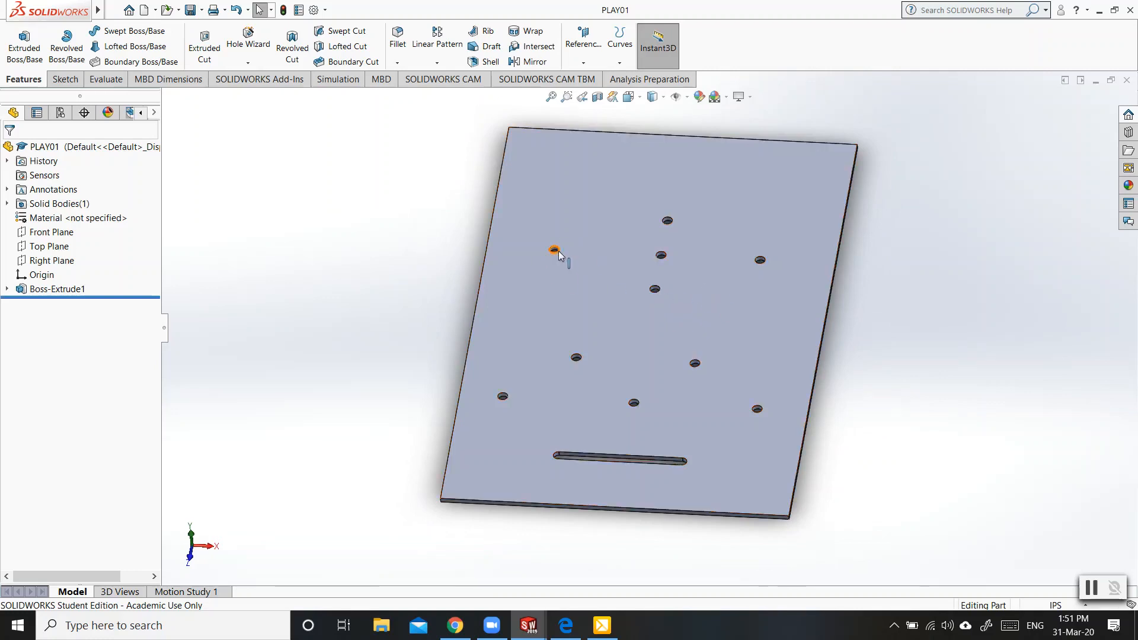
pyautogui.click(154, 11)
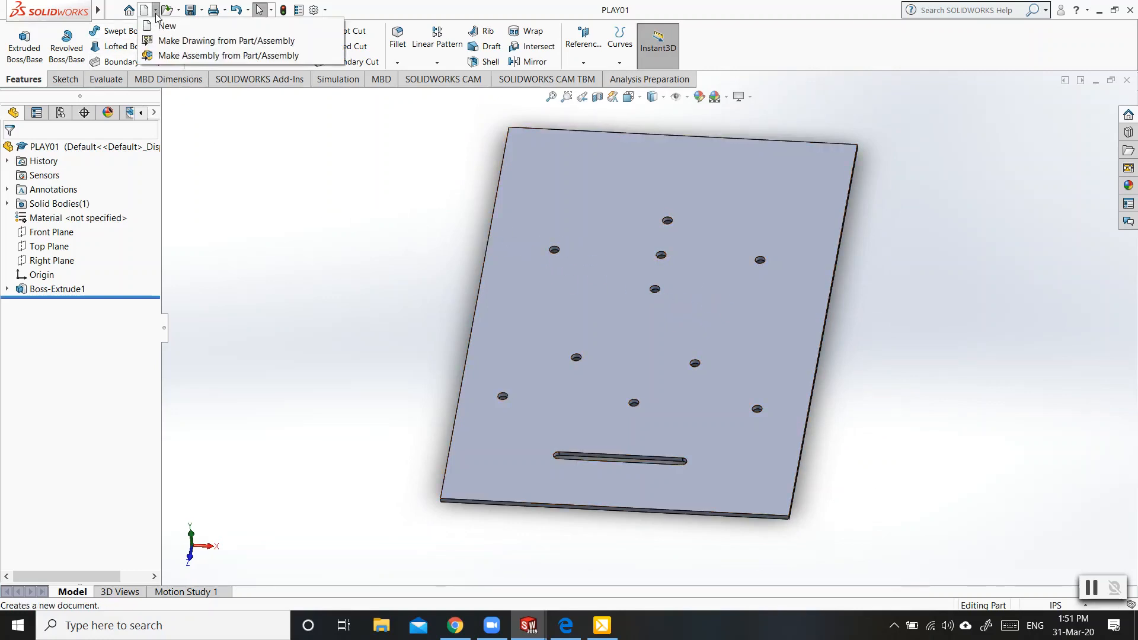
pyautogui.click(178, 41)
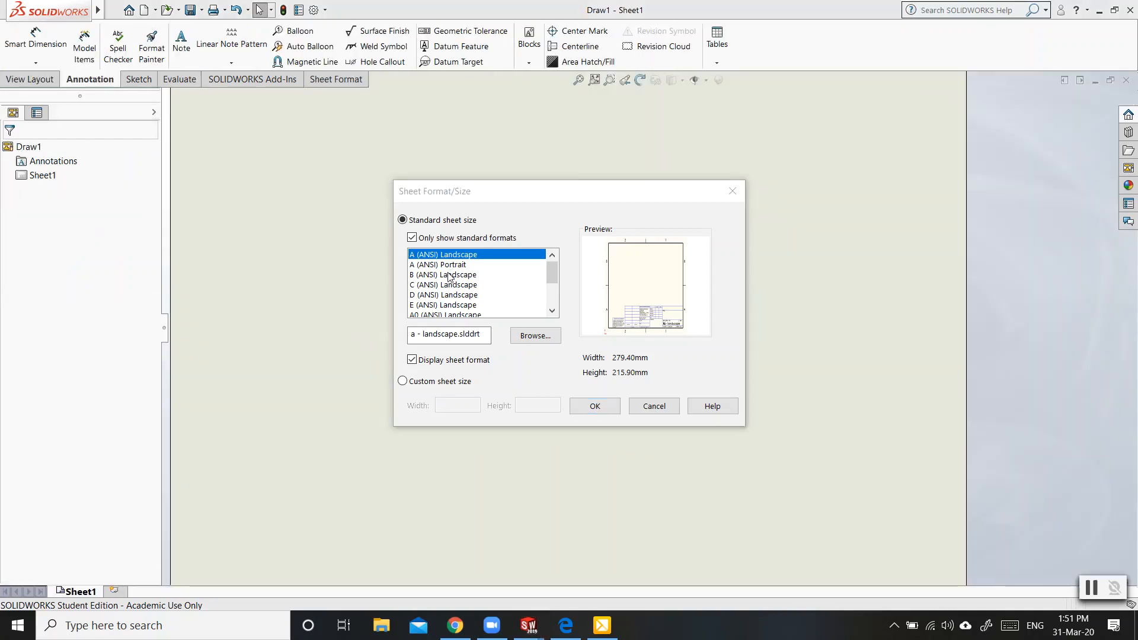
pyautogui.click(451, 275)
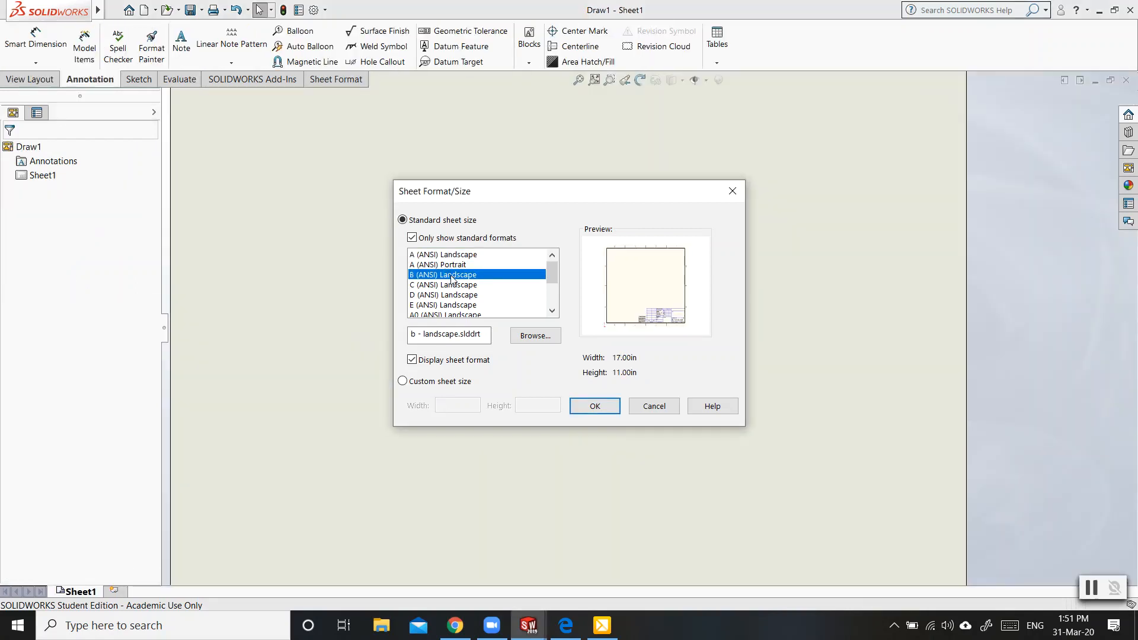
pyautogui.click(599, 406)
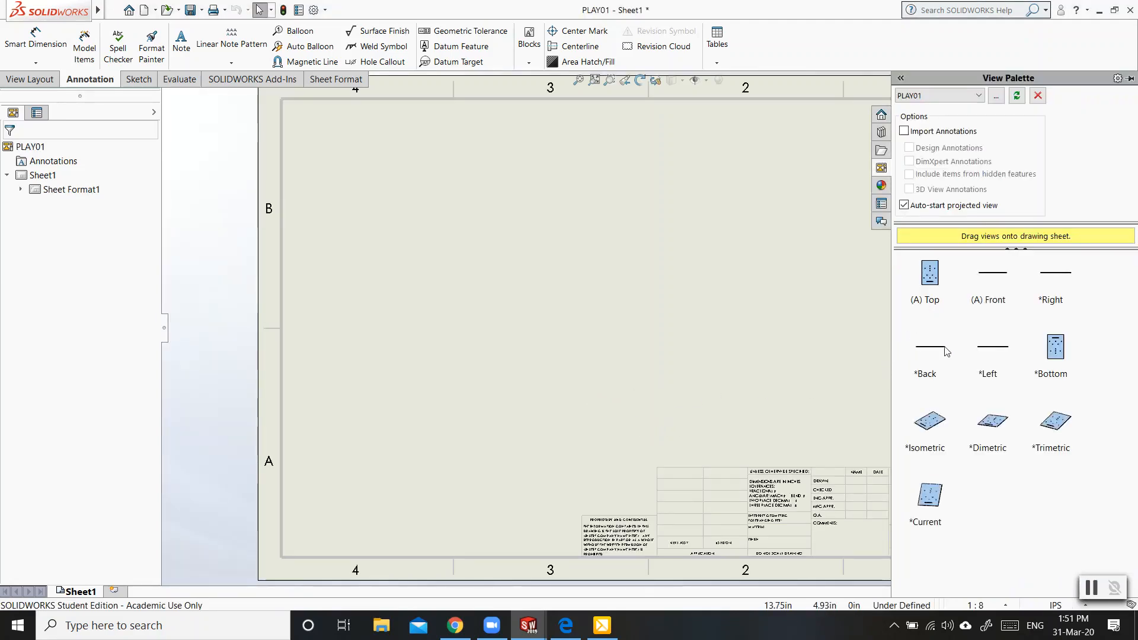
# Step: Place the part's top view left of the sheet's center without adding any projected views
pyautogui.moveTo(932, 281); pyautogui.dragTo(547, 322)
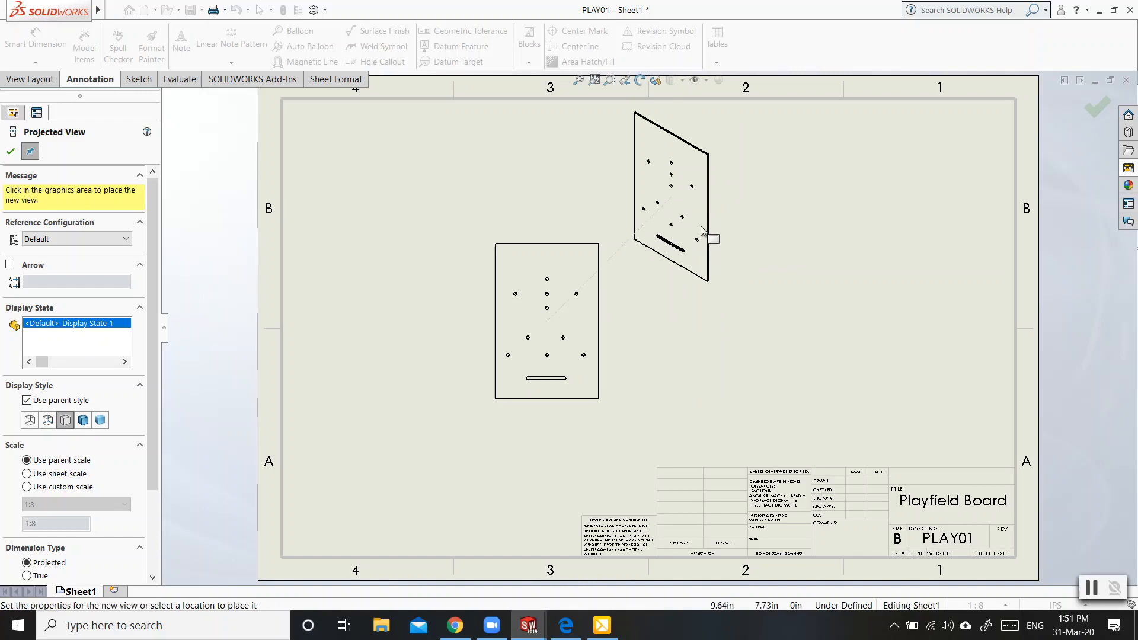
pyautogui.press('Escape')
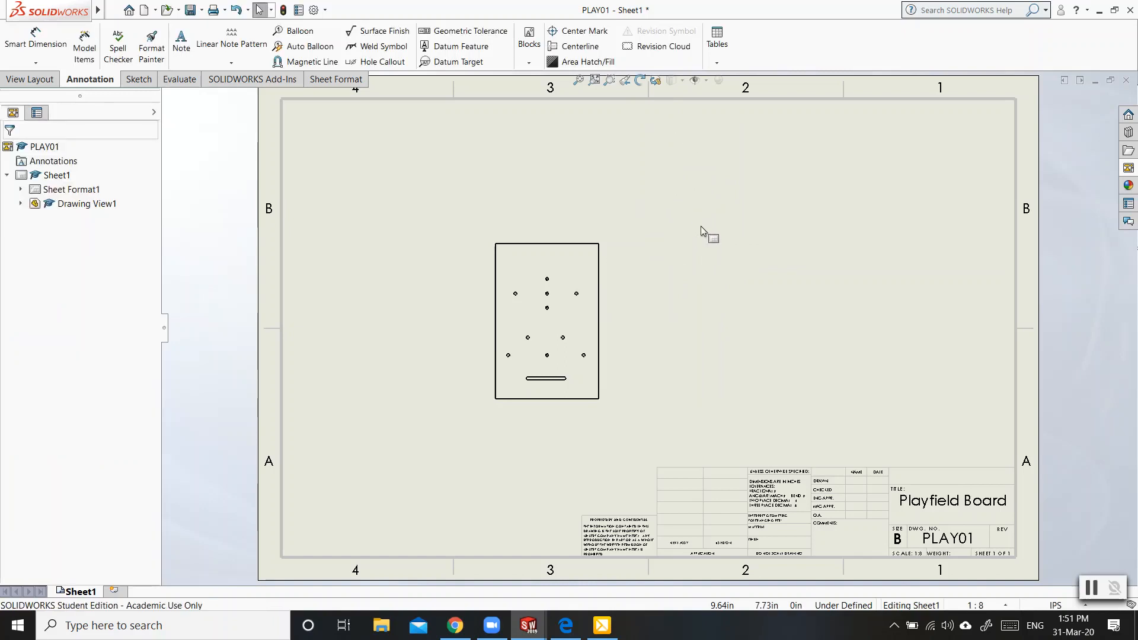
# Step: Examine the drawing view's settings, including its display, scale, save options and additional view properties
pyautogui.click(607, 296)
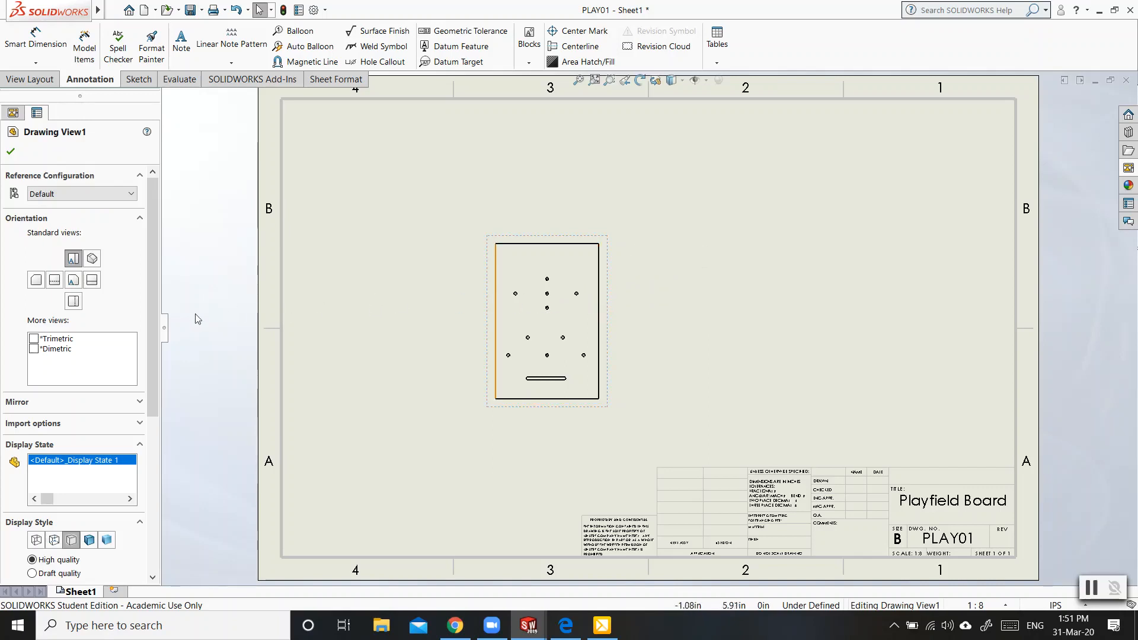
pyautogui.moveTo(150, 321); pyautogui.dragTo(145, 475)
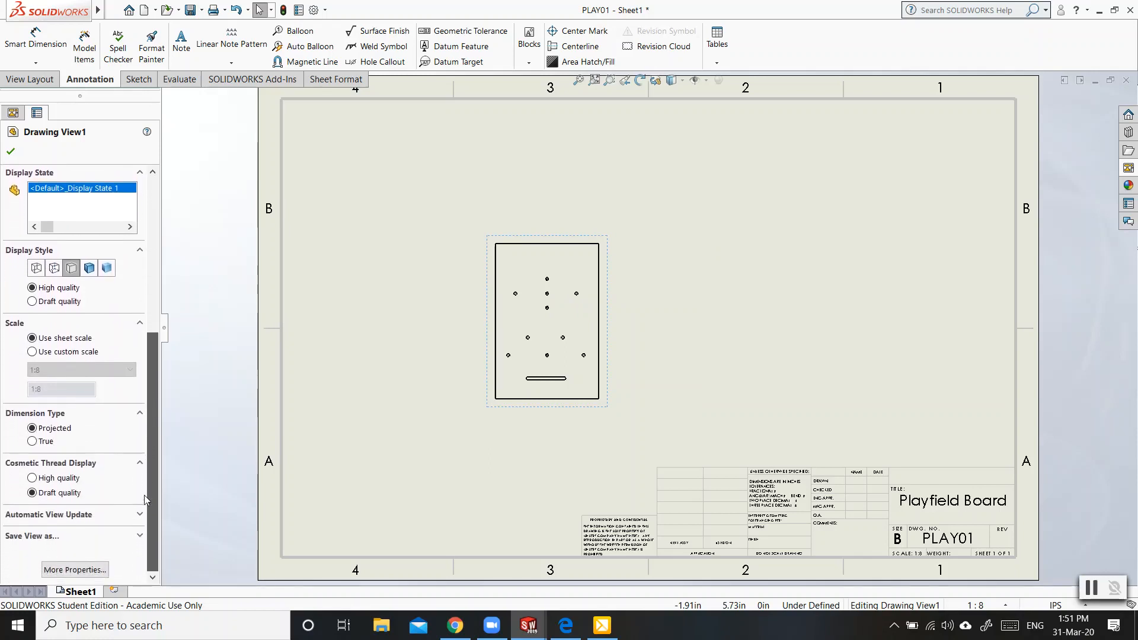
pyautogui.click(139, 537)
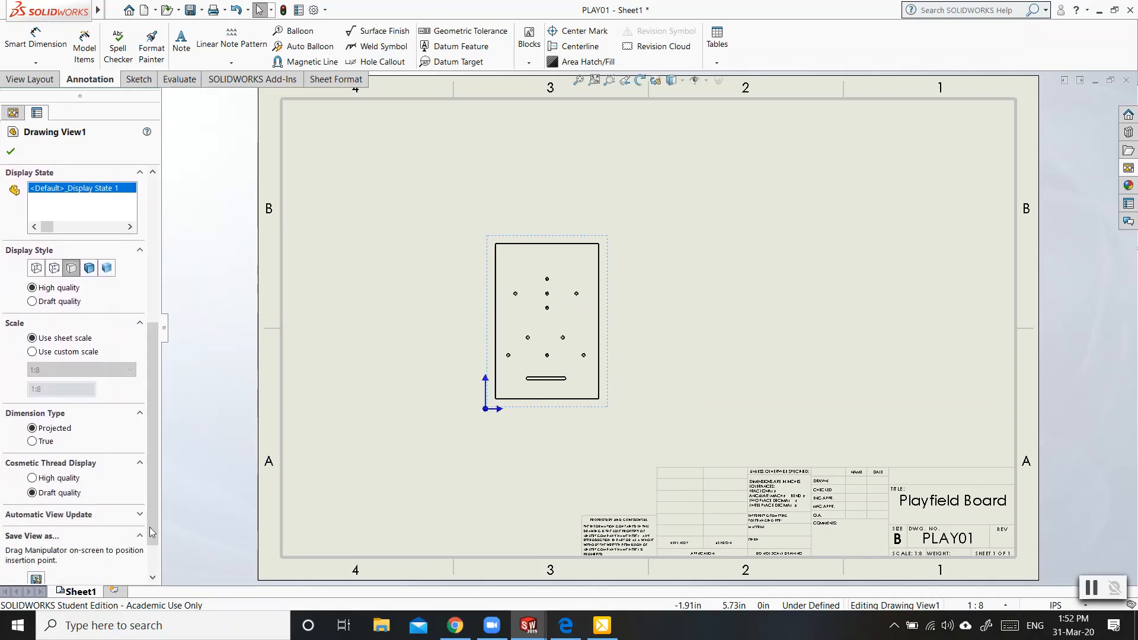
pyautogui.moveTo(154, 521); pyautogui.dragTo(154, 564)
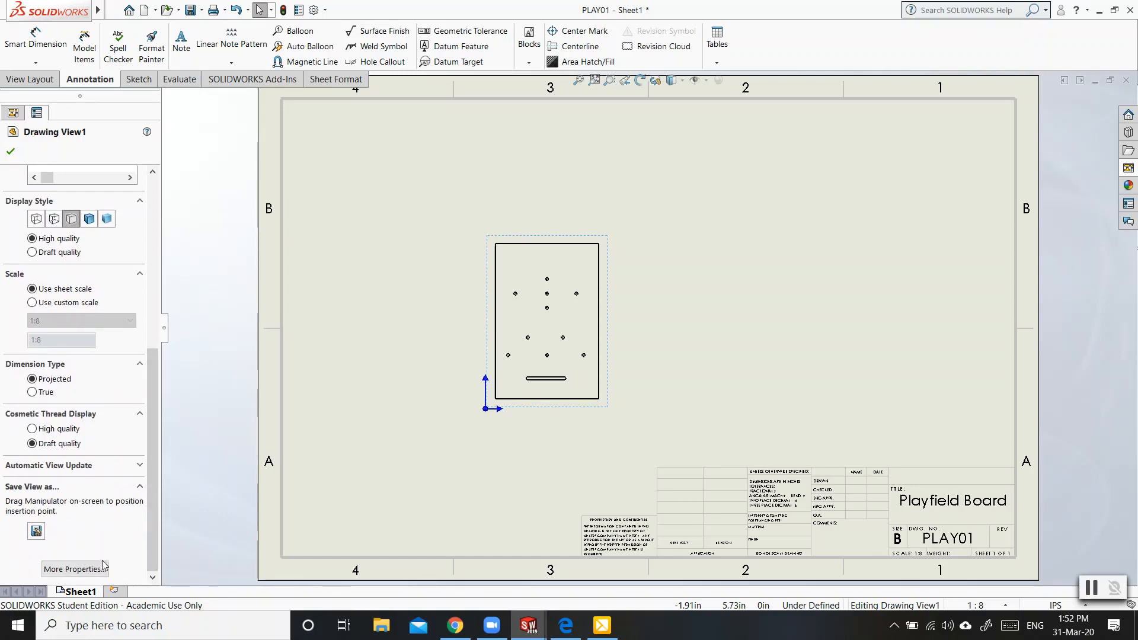
pyautogui.click(74, 569)
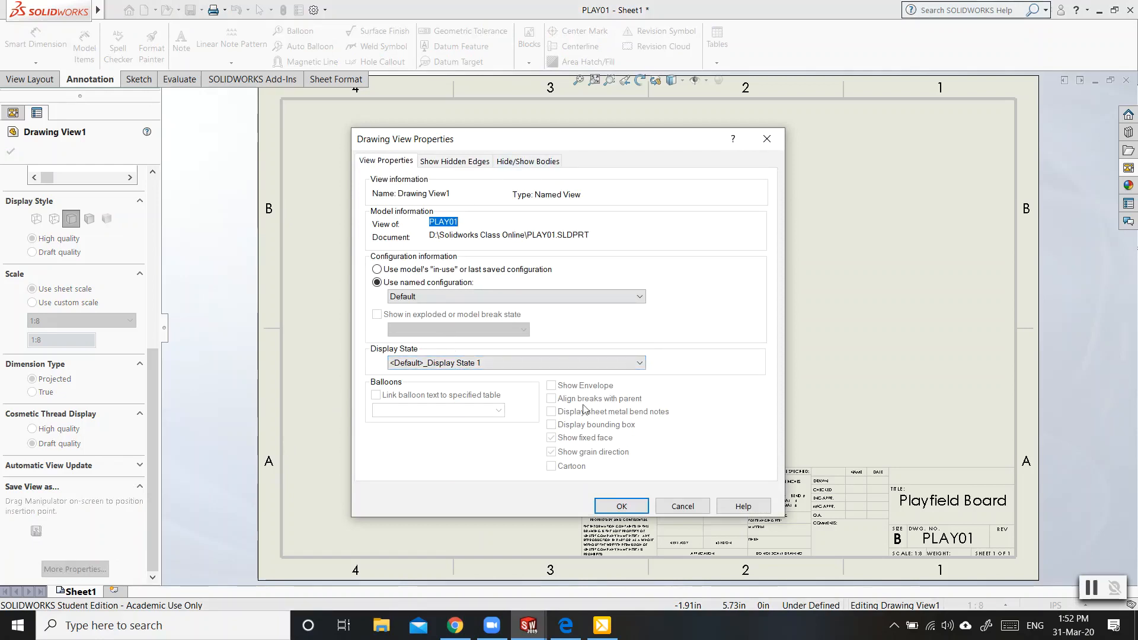
pyautogui.click(621, 505)
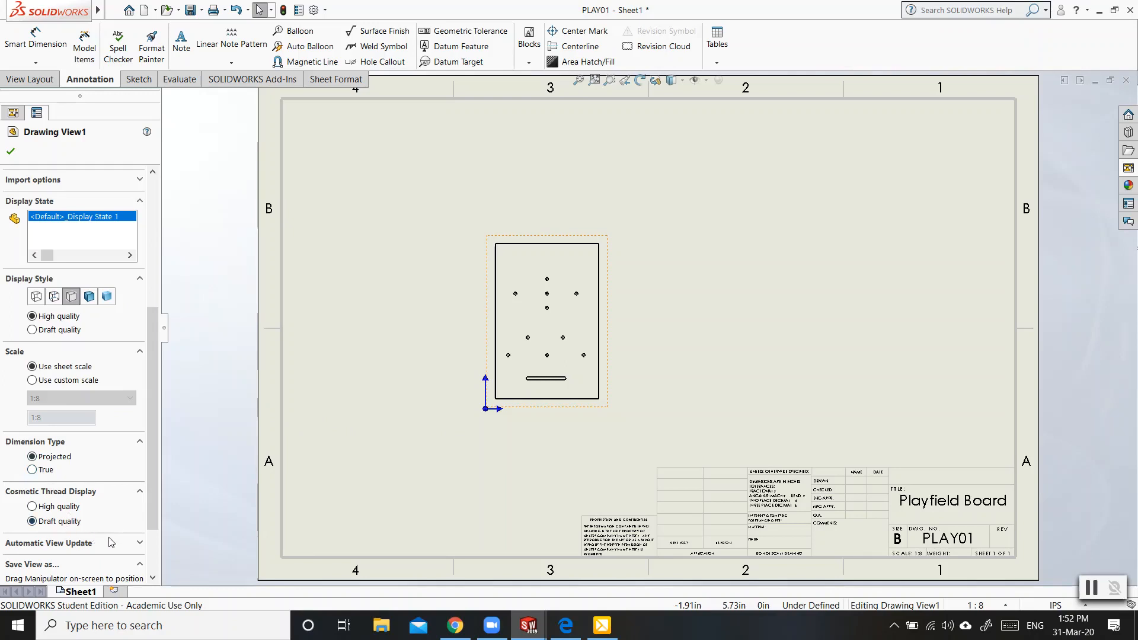
pyautogui.scroll(-3, 148, 498)
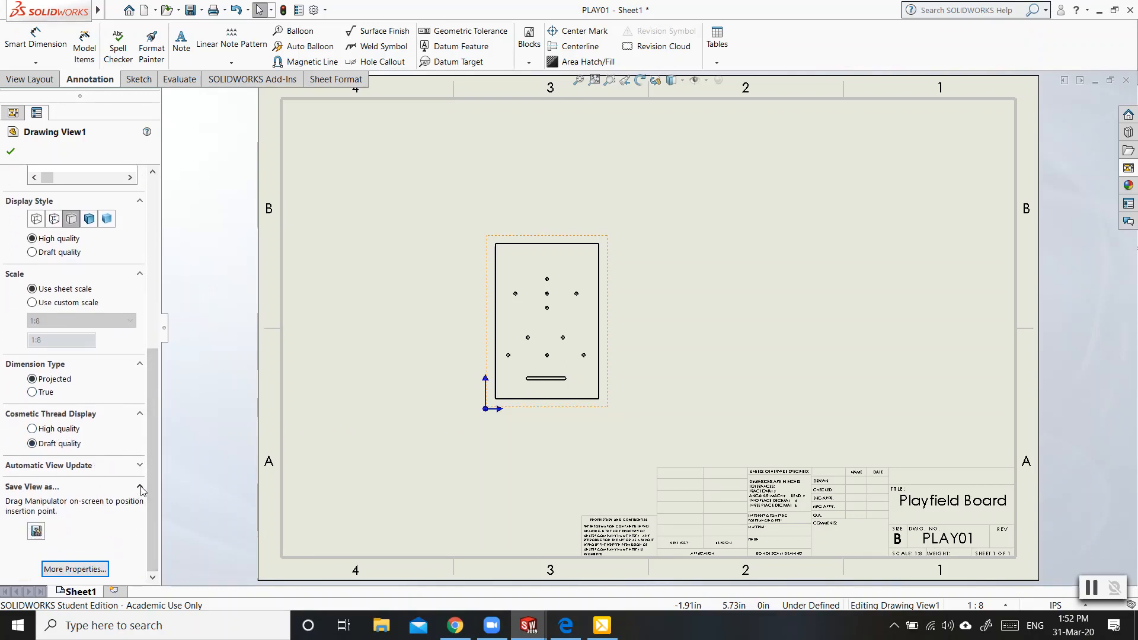
pyautogui.click(140, 489)
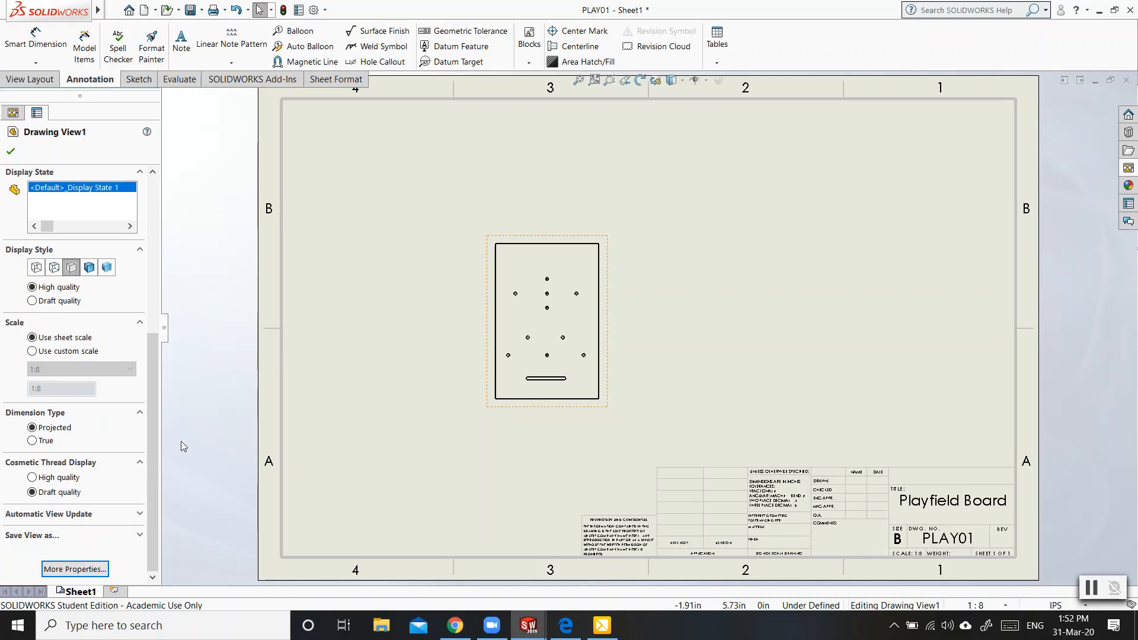
pyautogui.moveTo(148, 467); pyautogui.dragTo(150, 267)
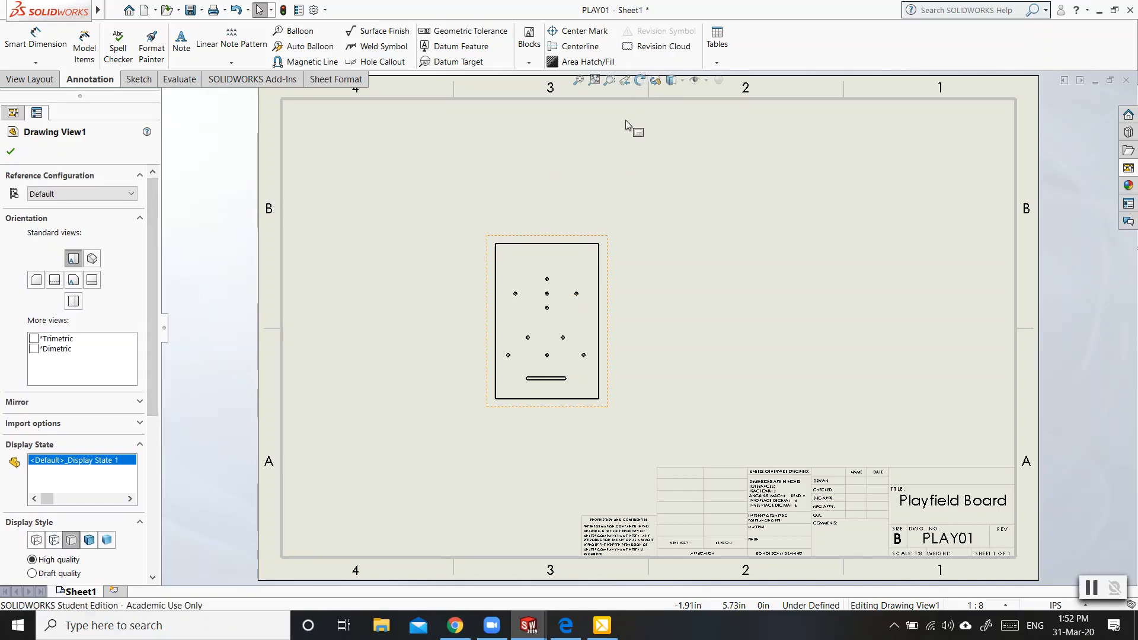
# Step: Rotate the drawing view to a drawing view angle of 90 degrees
pyautogui.click(640, 85)
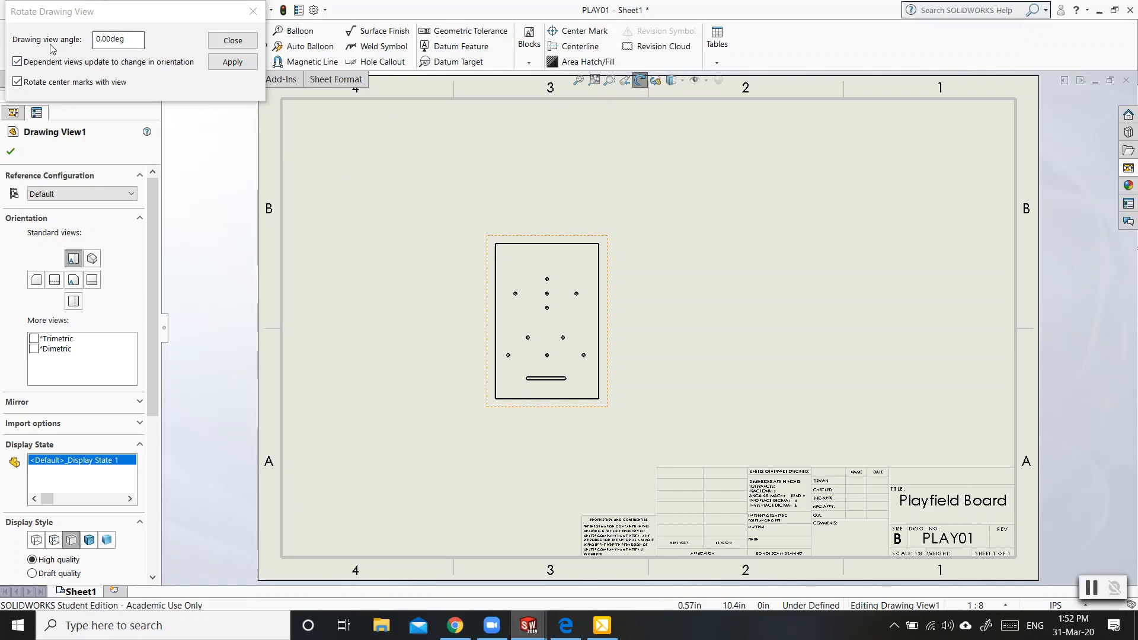
pyautogui.moveTo(134, 38); pyautogui.dragTo(85, 35)
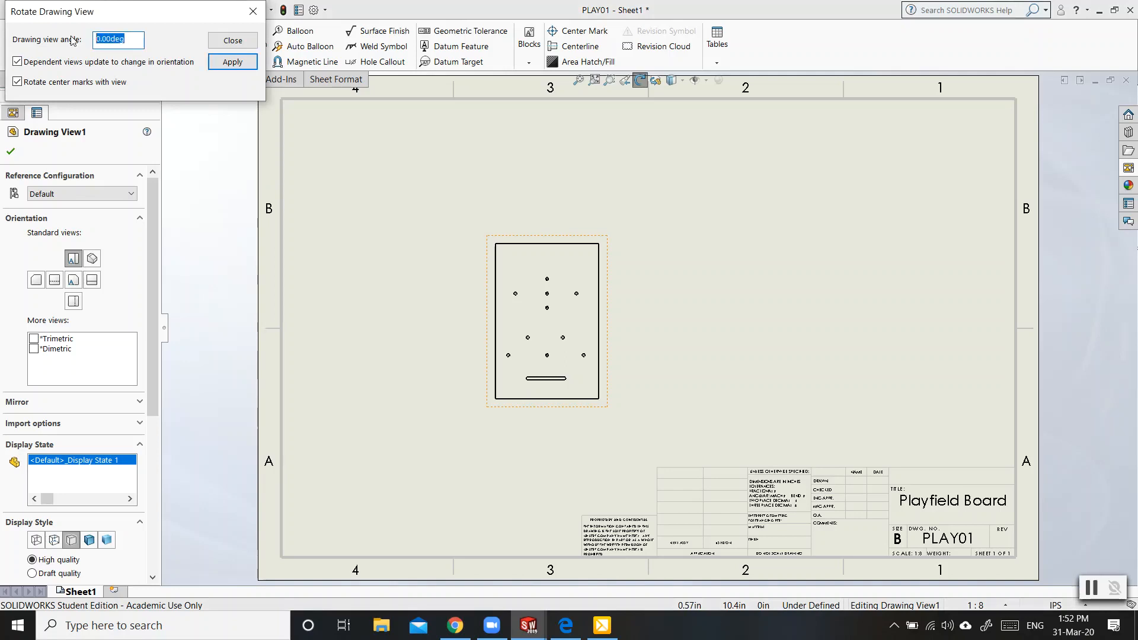
pyautogui.write('90')
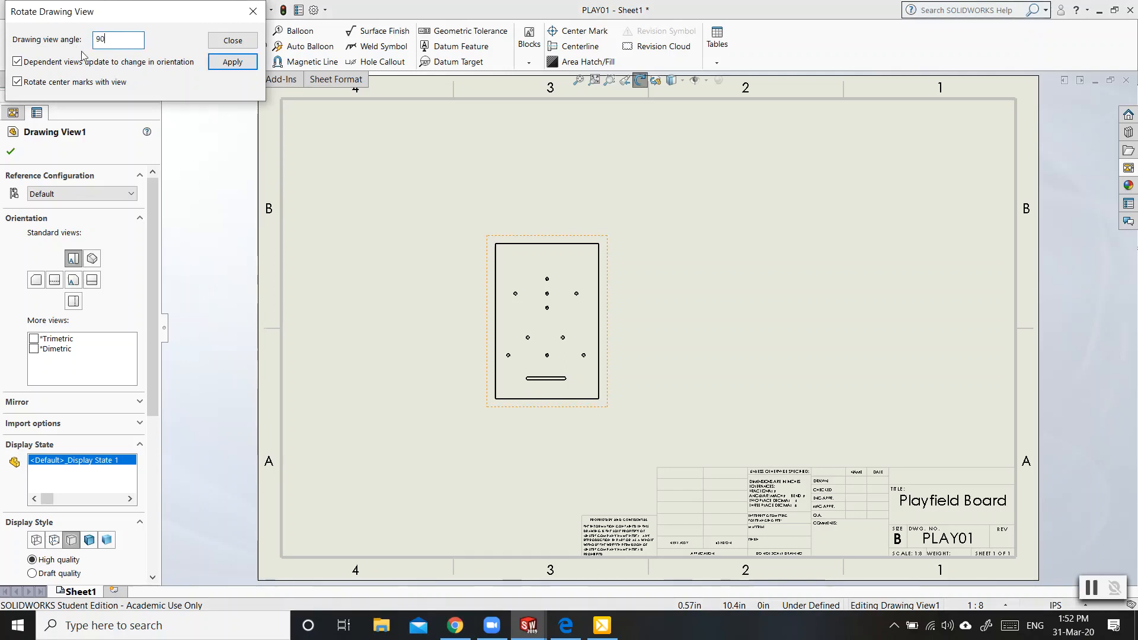
pyautogui.click(230, 62)
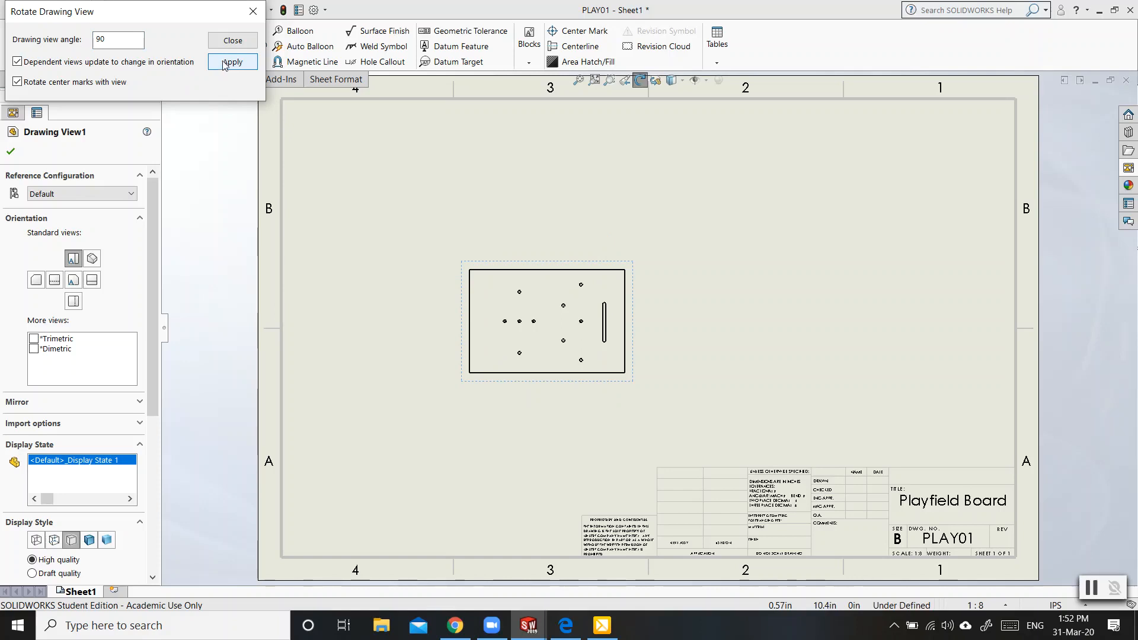
# Step: Try a drawing view angle of -90 degrees
pyautogui.moveTo(109, 40); pyautogui.dragTo(87, 41)
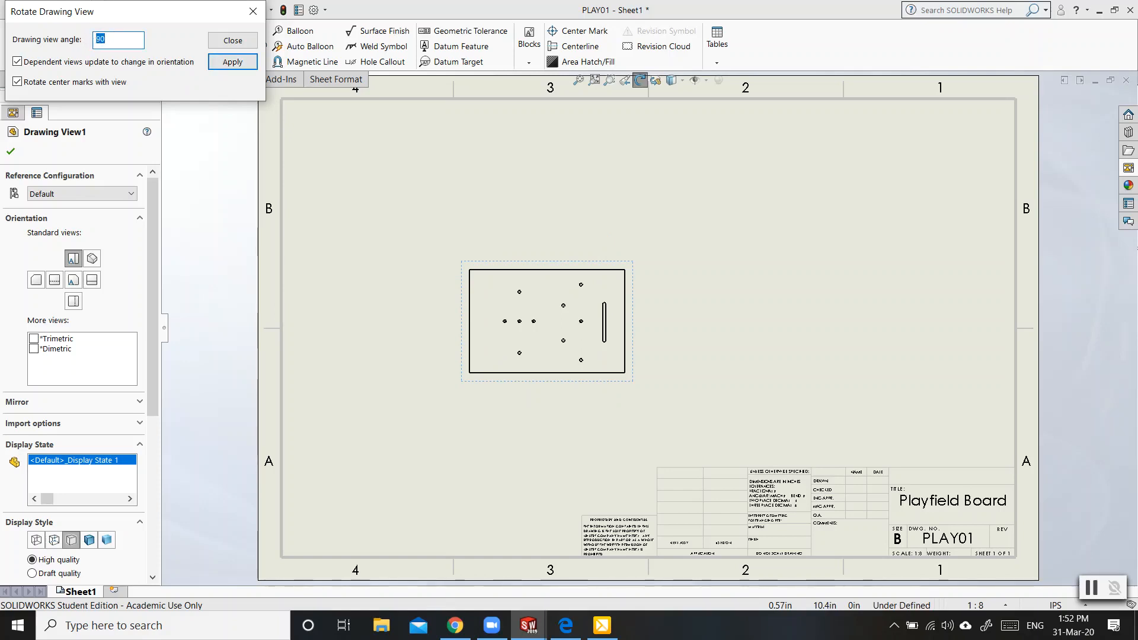
pyautogui.press('Return')
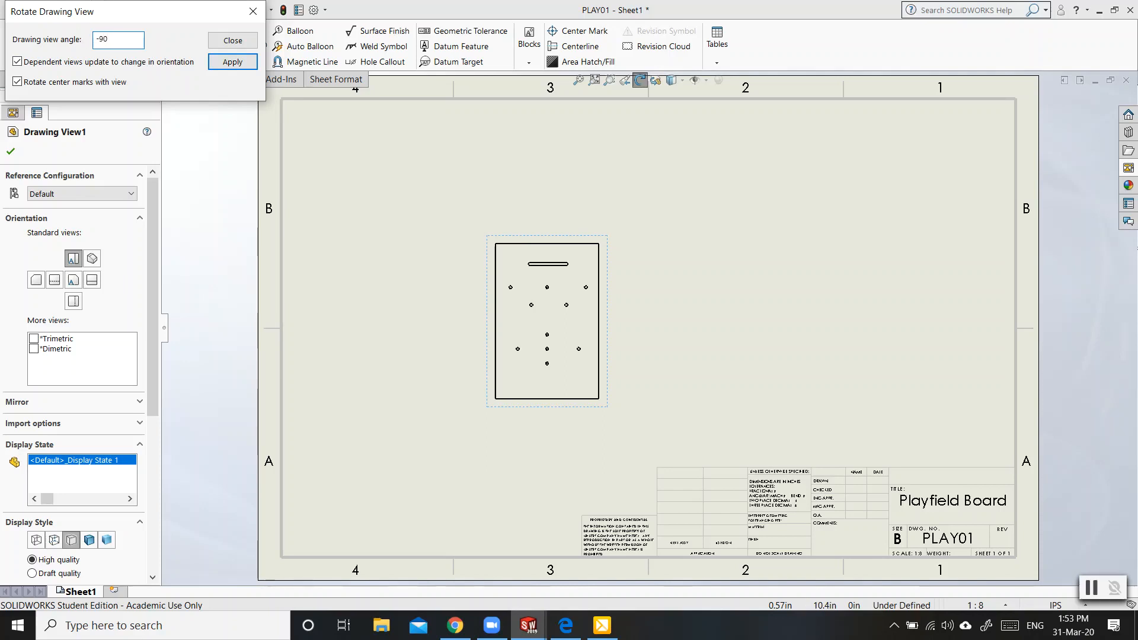
pyautogui.click(215, 64)
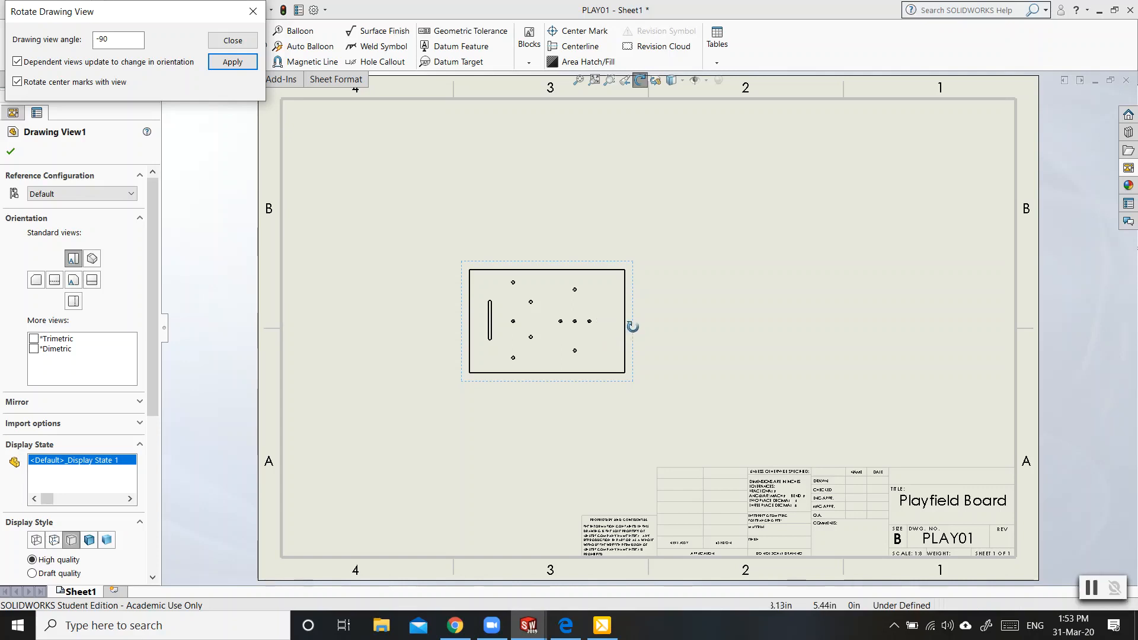
# Step: Set the drawing view angle back to 90 degrees and finish the rotation
pyautogui.click(104, 40)
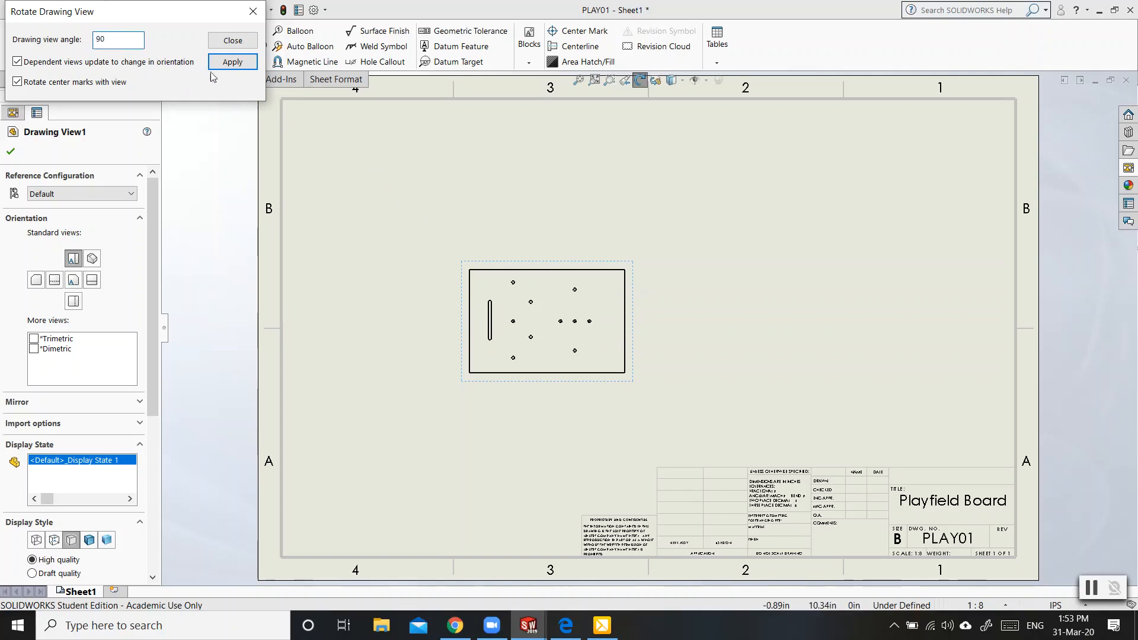
pyautogui.click(227, 63)
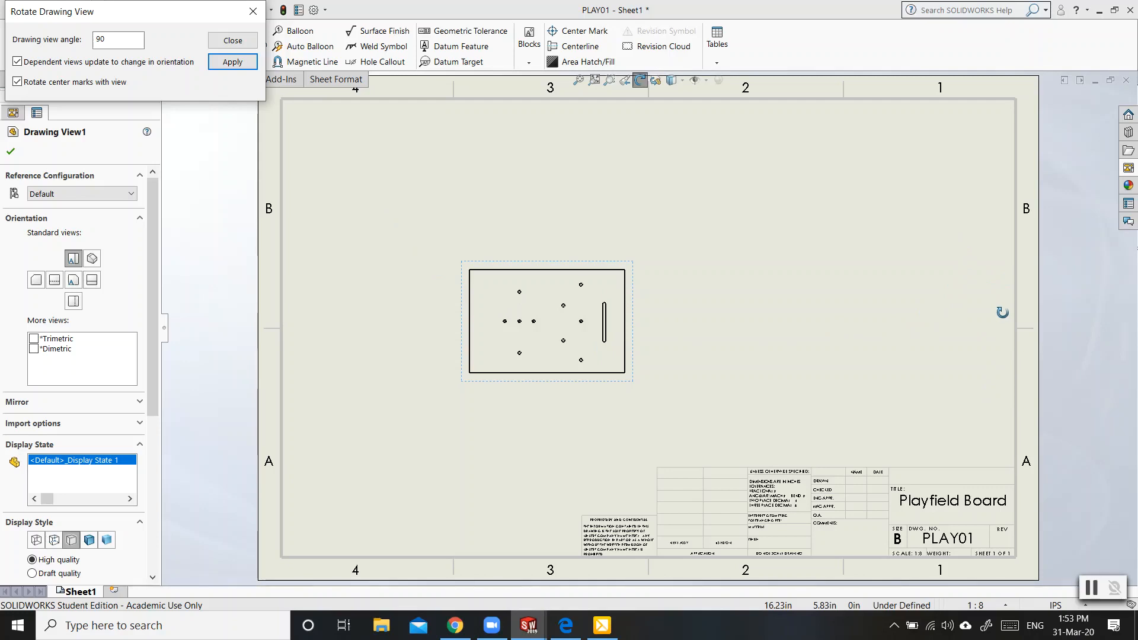
pyautogui.click(231, 40)
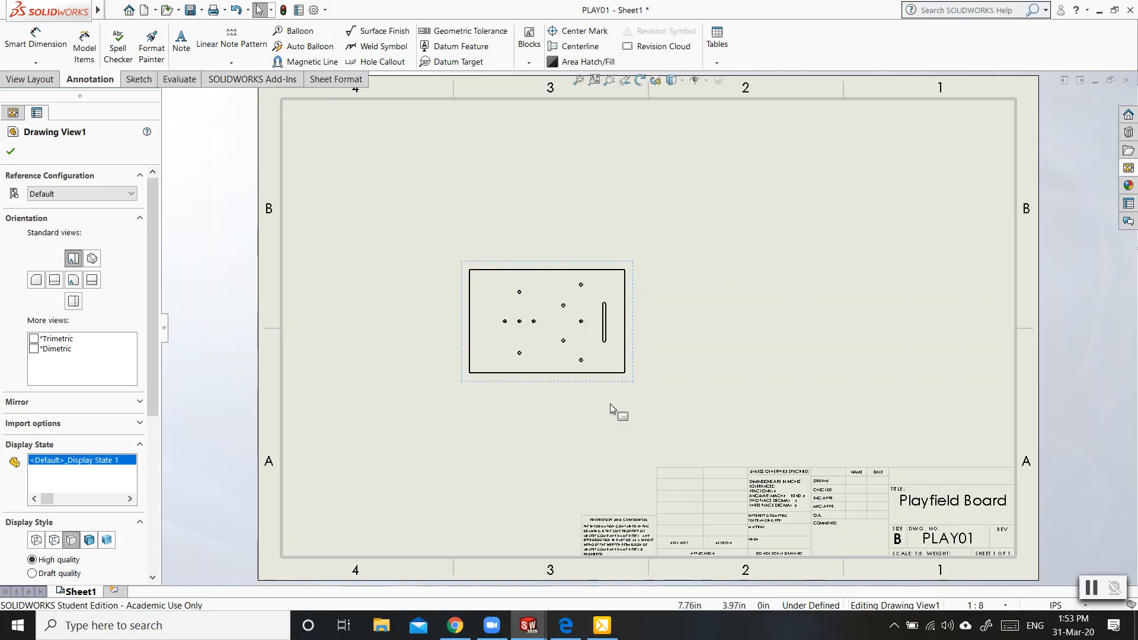
# Step: Set the sheet scale to 1:5
pyautogui.click(1004, 606)
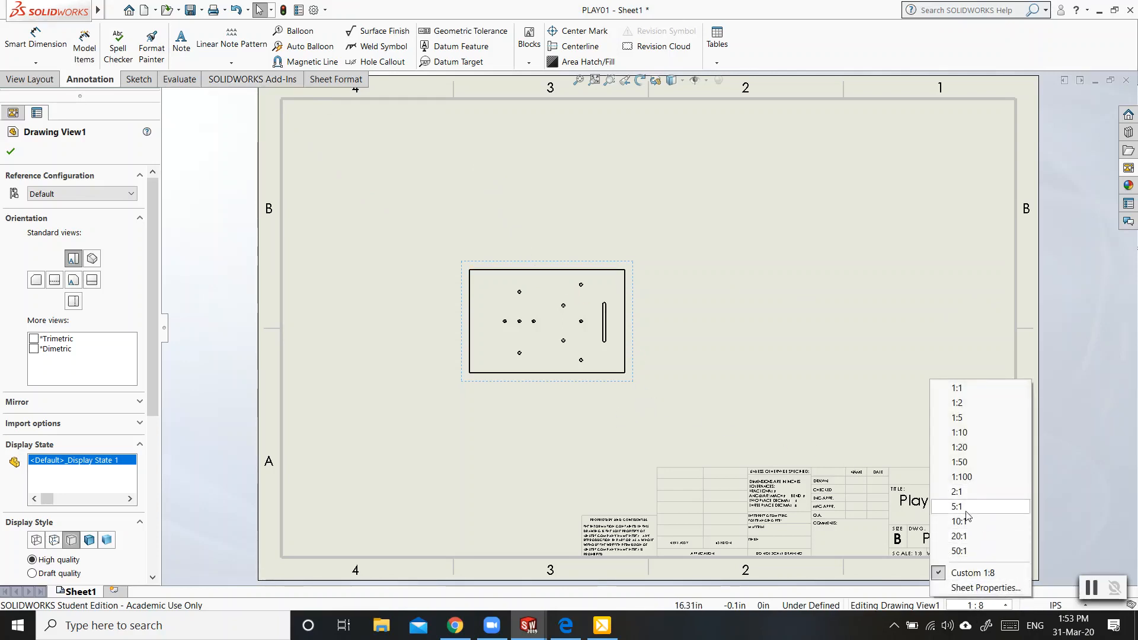
pyautogui.click(960, 418)
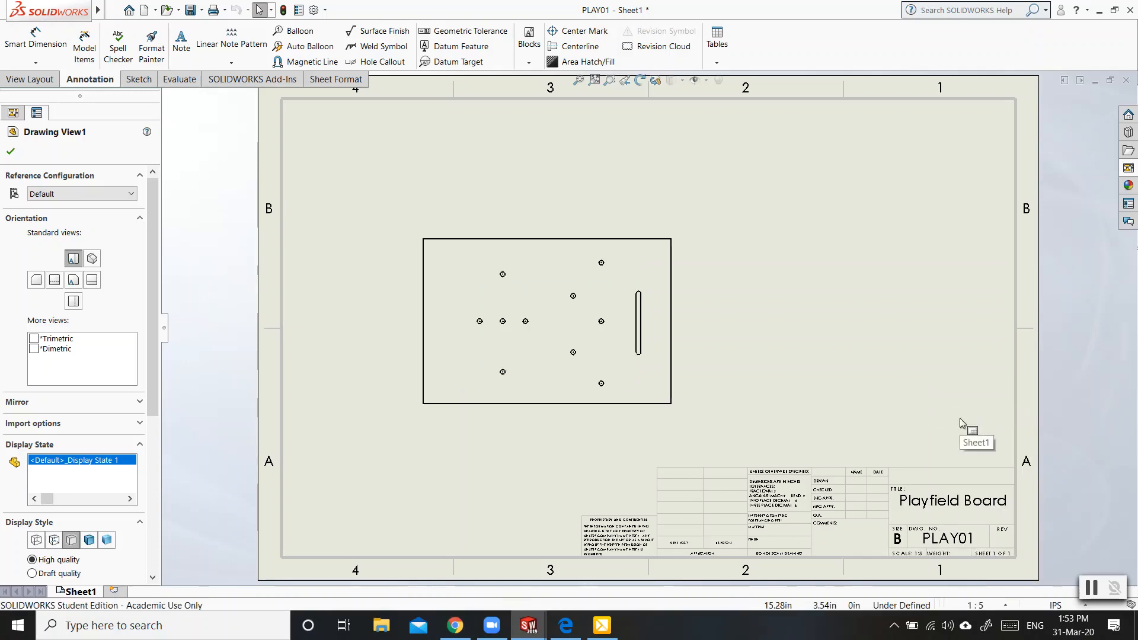
# Step: Try a sheet scale of 1:2 and return the scale to 1:5
pyautogui.click(991, 605)
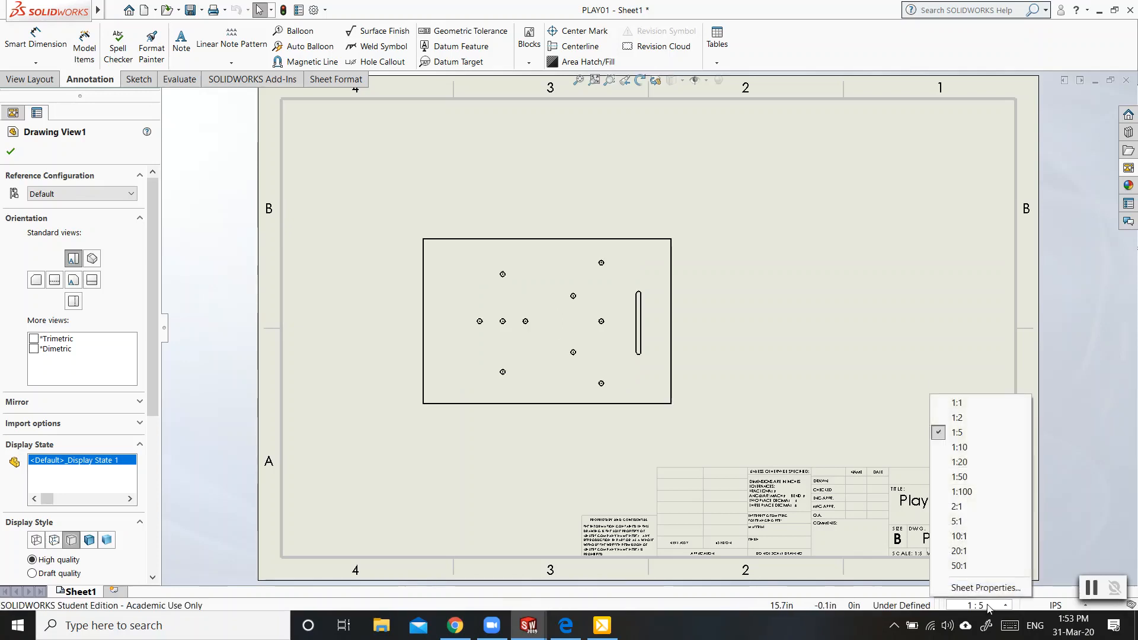
pyautogui.click(967, 420)
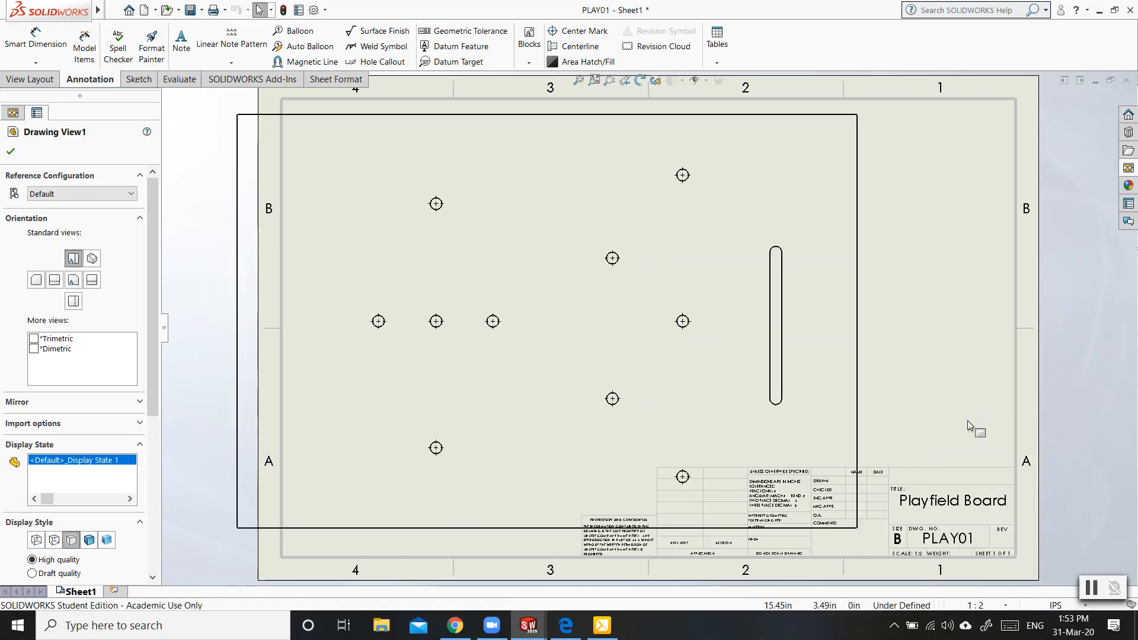
pyautogui.click(977, 605)
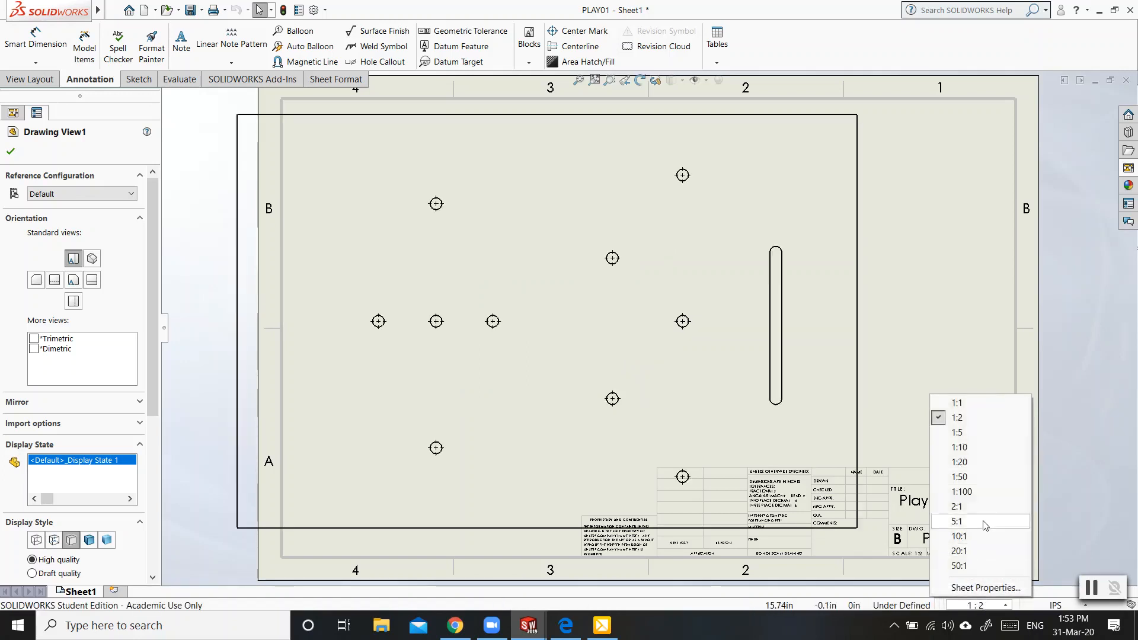
pyautogui.click(974, 432)
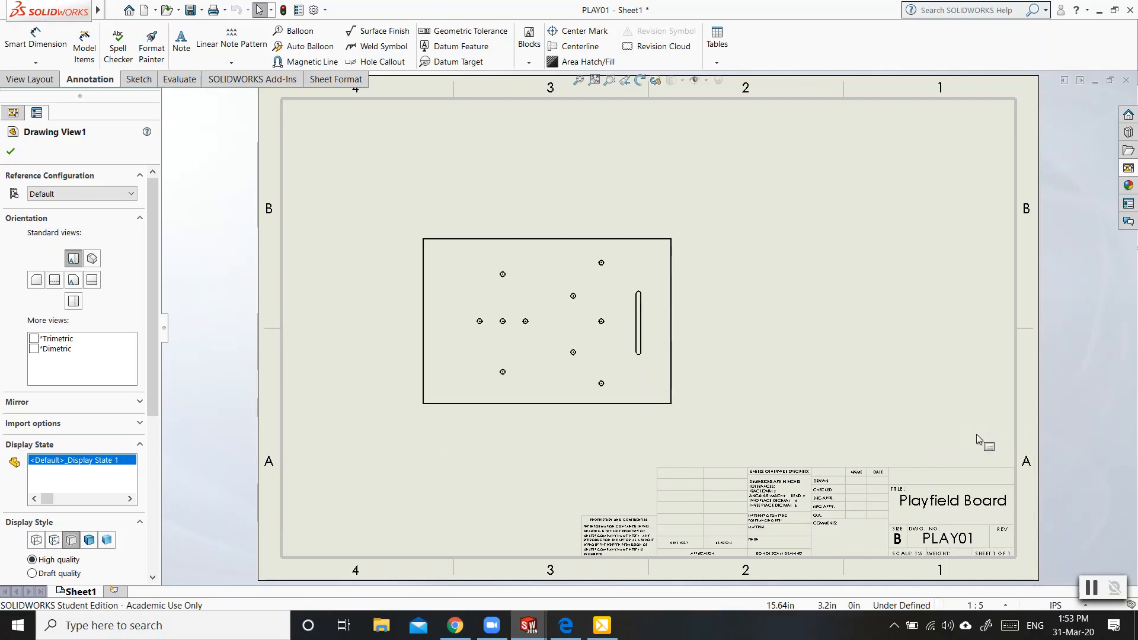
# Step: Move the drawing view slightly up and to the right on the sheet
pyautogui.moveTo(660, 413)
pyautogui.mouseDown()
pyautogui.moveTo(717, 406)
pyautogui.moveTo(740, 385)
pyautogui.moveTo(676, 402)
pyautogui.mouseUp()
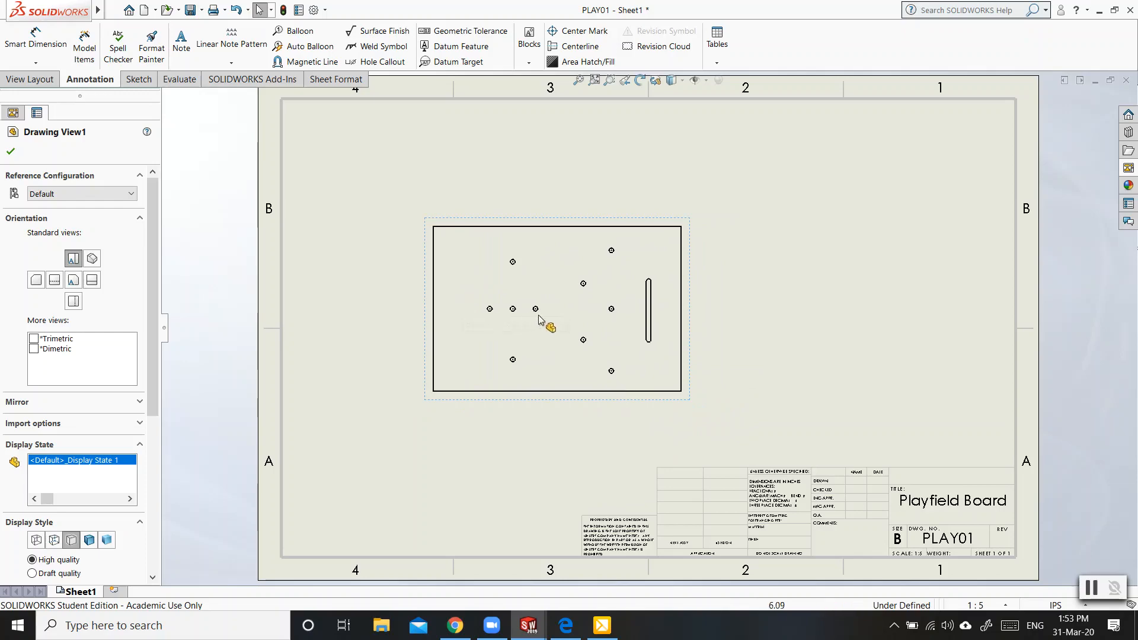
pyautogui.scroll(1, 540, 320)
pyautogui.scroll(2, 542, 321)
pyautogui.scroll(-2, 645, 332)
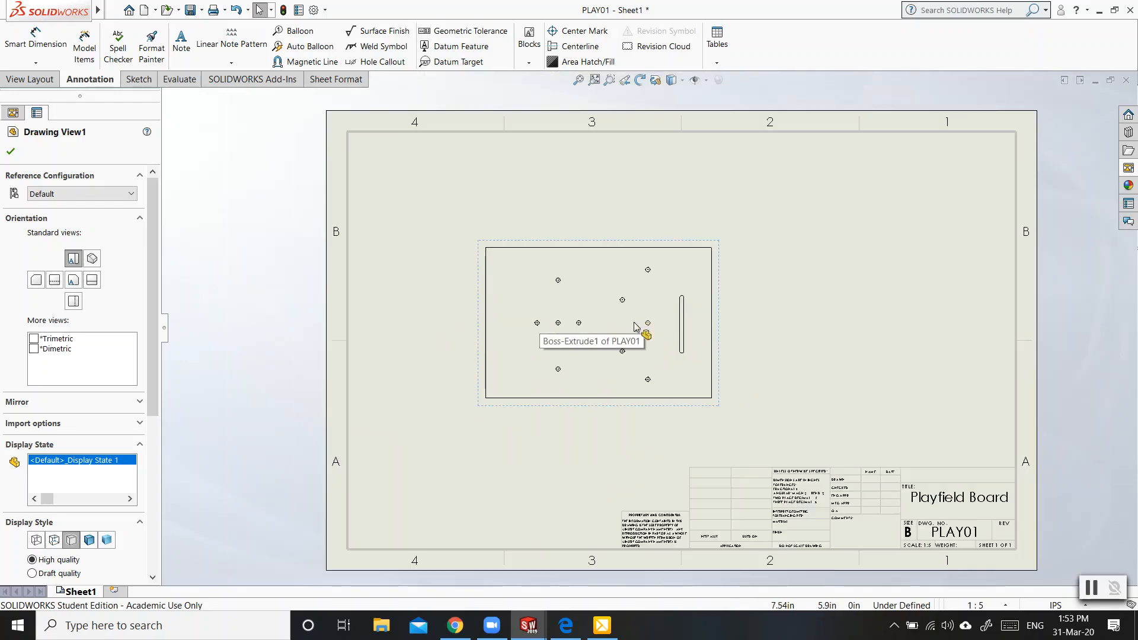
pyautogui.scroll(-1, 504, 274)
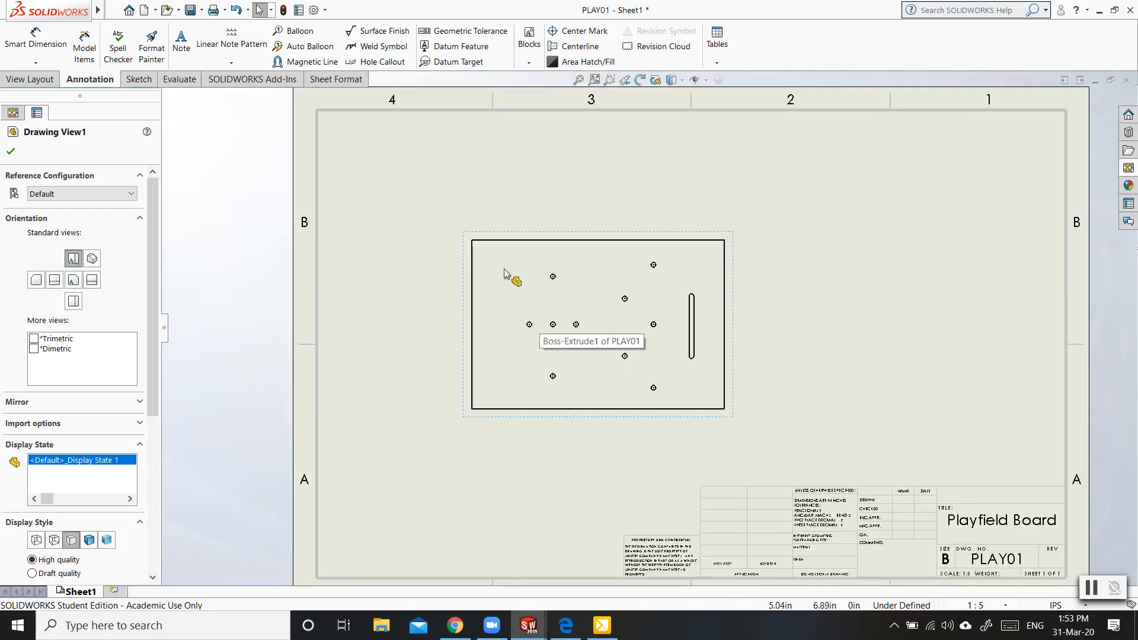
# Step: Dimension the board's overall height beside its left edge and its overall width above its top edge
pyautogui.click(33, 44)
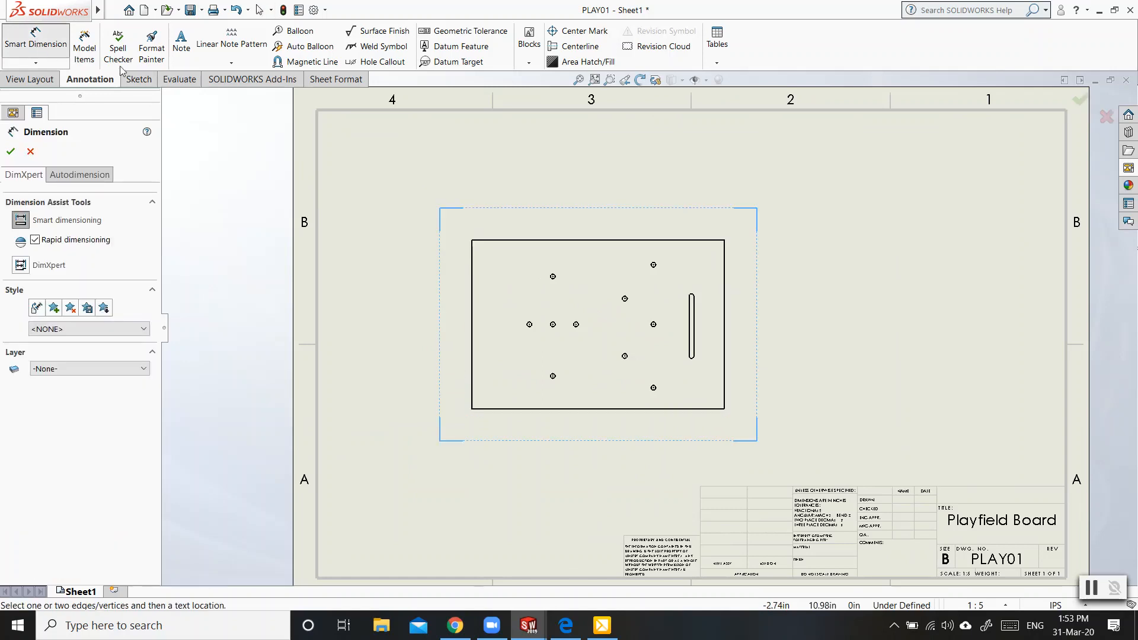
pyautogui.click(472, 371)
pyautogui.click(415, 331)
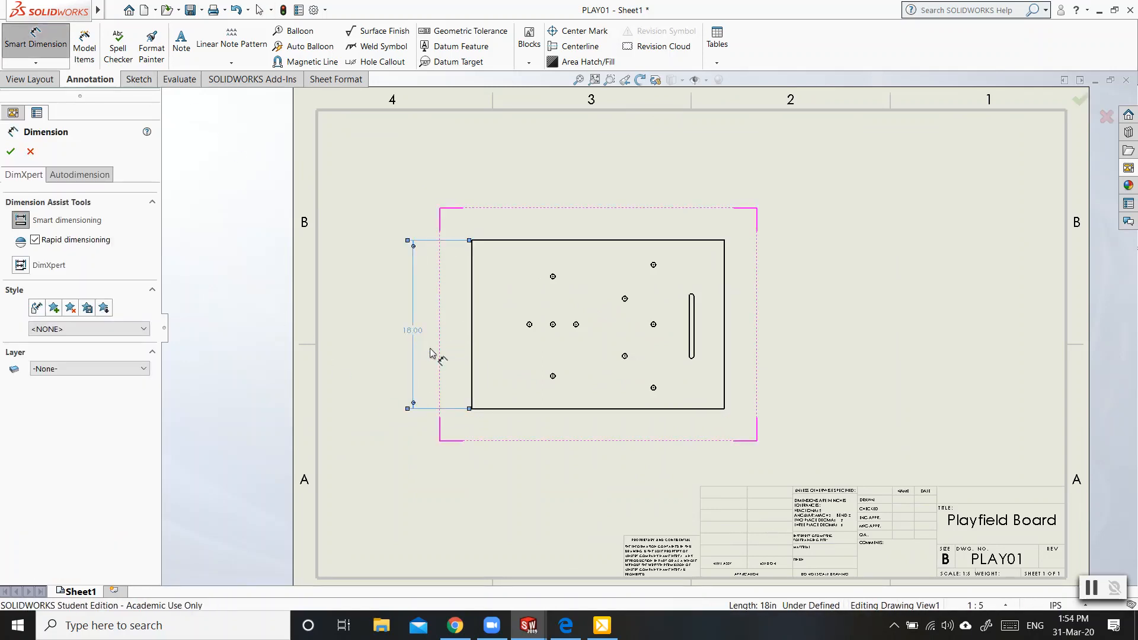
pyautogui.click(596, 236)
pyautogui.click(595, 224)
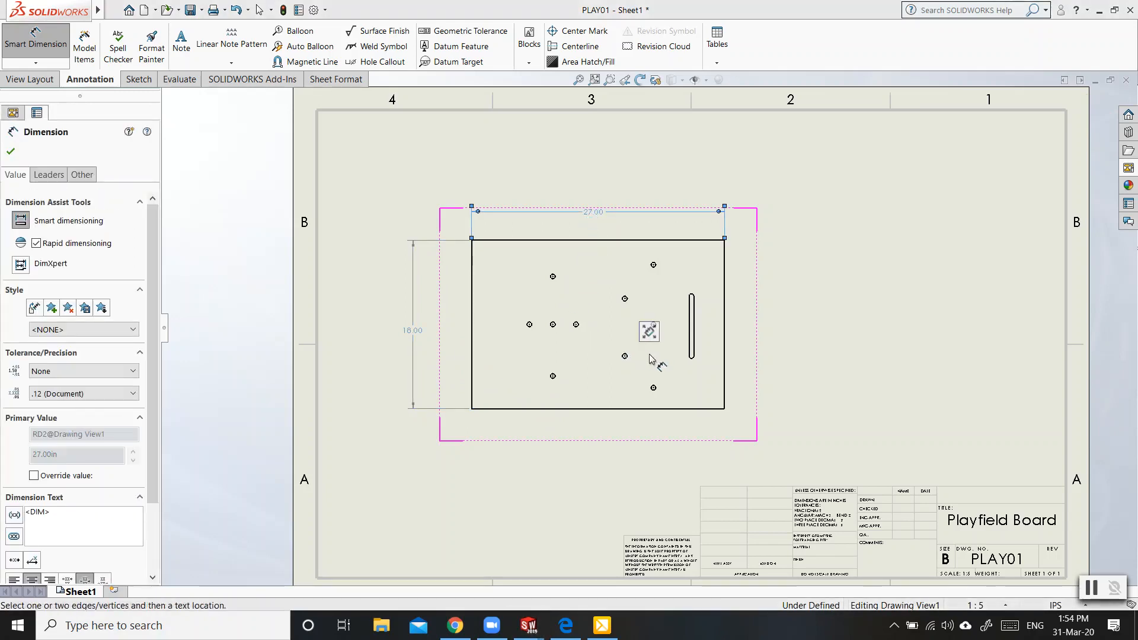
# Step: Dimension the vertical distance from the board's bottom edge to its lower-right hole
pyautogui.scroll(3, 668, 407)
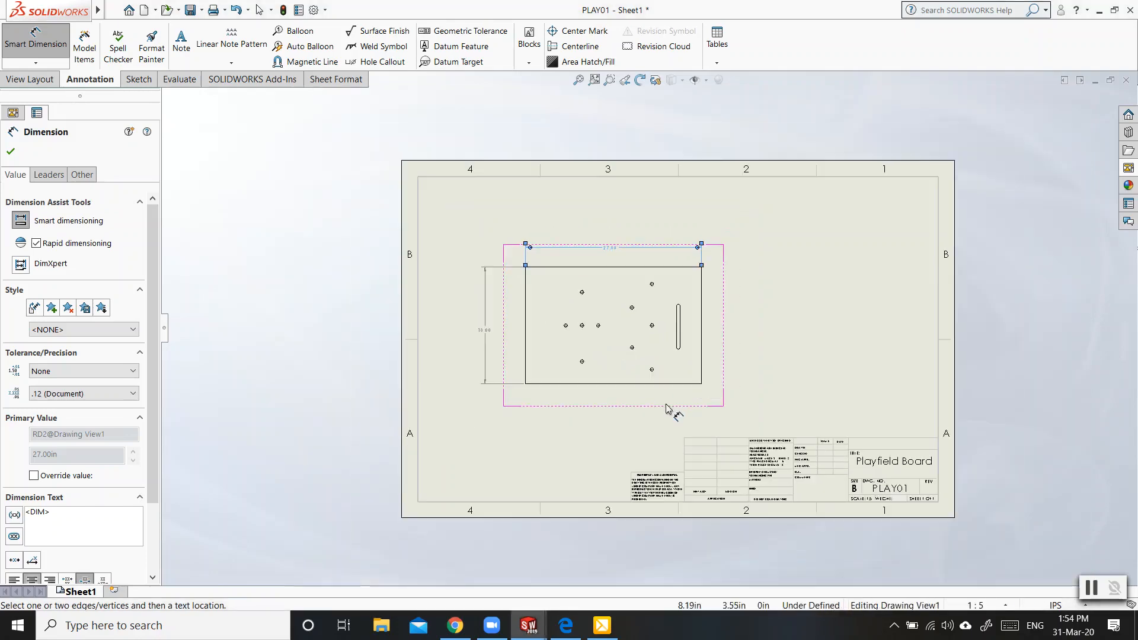
pyautogui.scroll(-3, 668, 371)
pyautogui.scroll(-1, 646, 313)
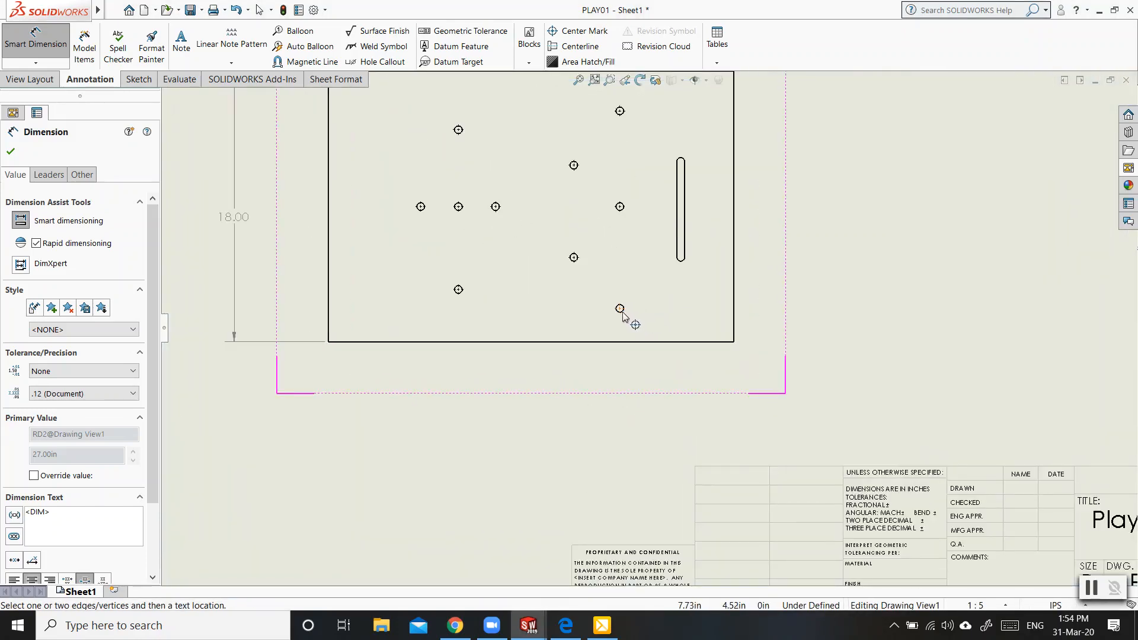
pyautogui.scroll(-3, 622, 313)
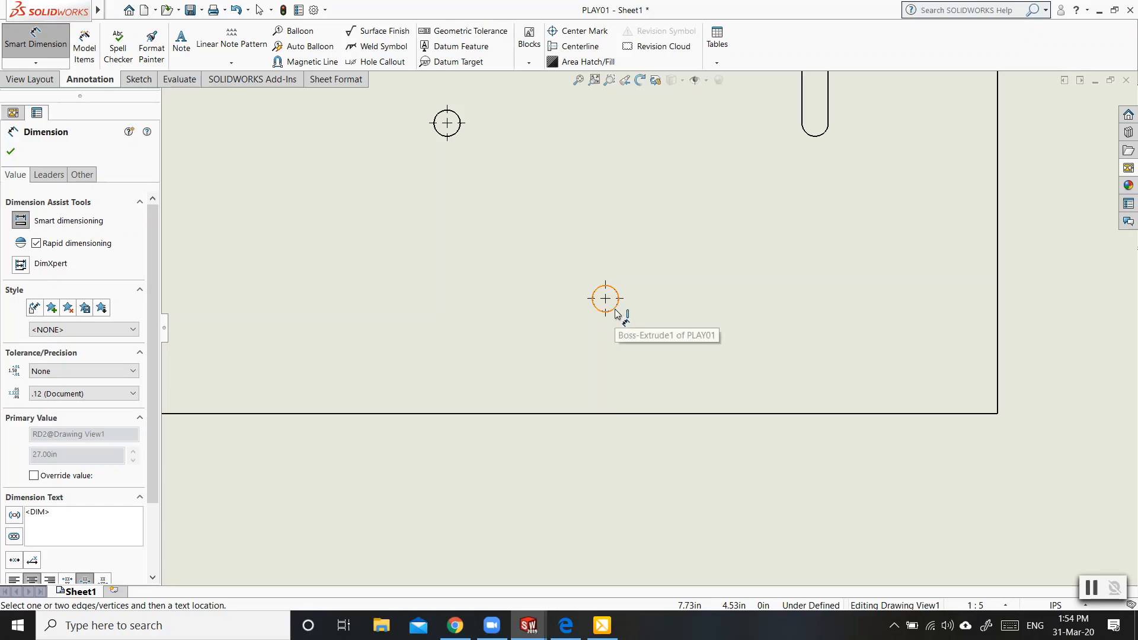
pyautogui.click(617, 313)
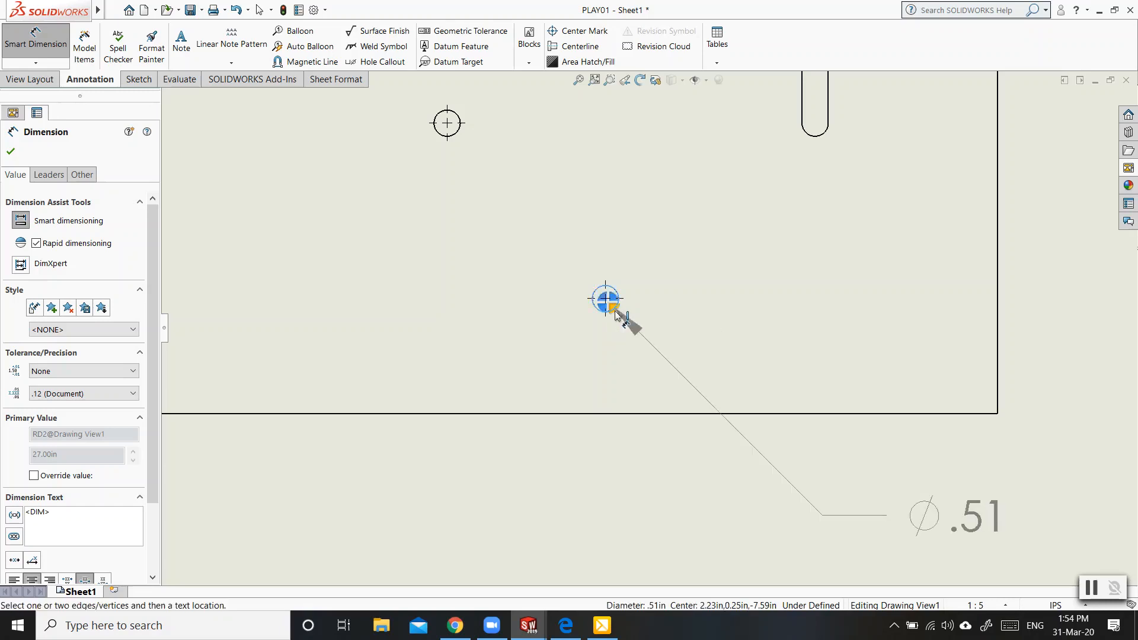
pyautogui.click(604, 415)
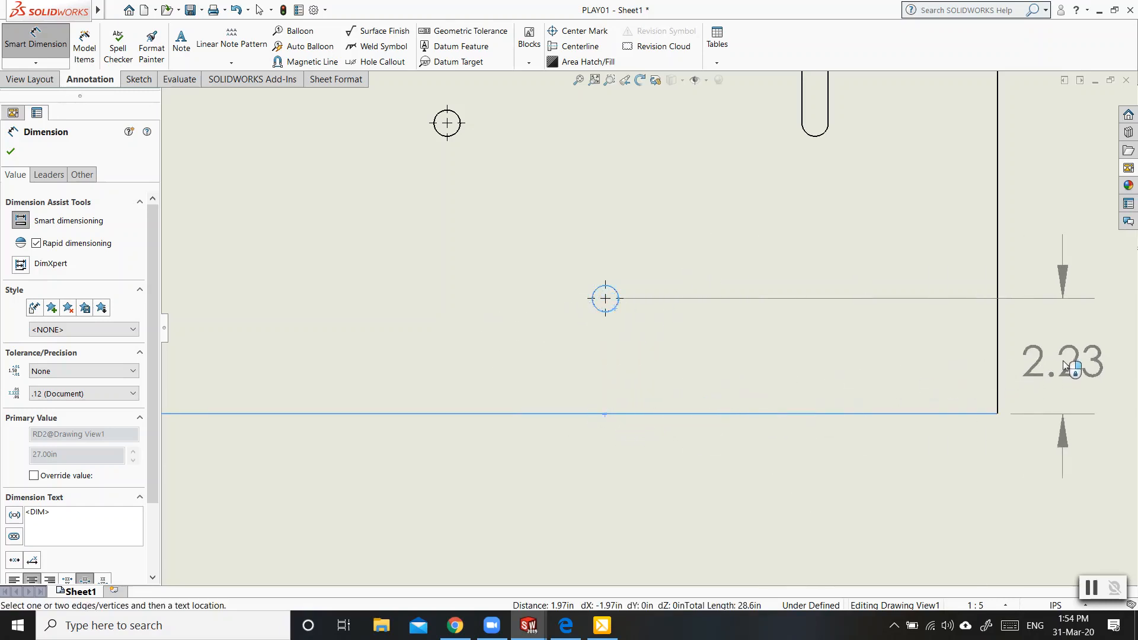
pyautogui.click(1062, 360)
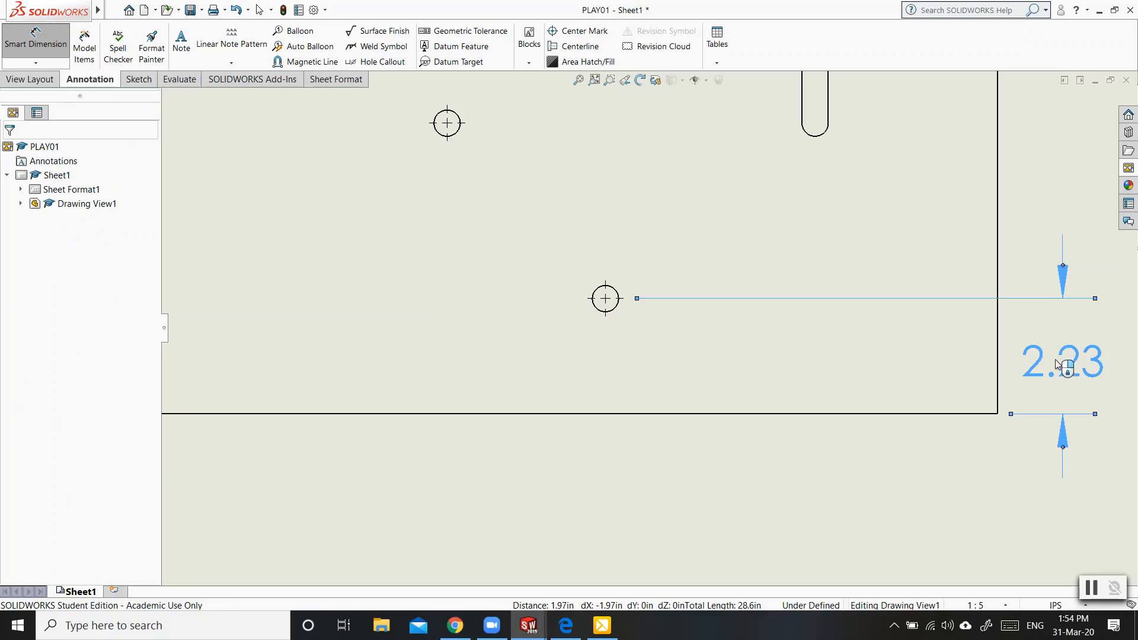
# Step: Dimension the horizontal distance from the lower-right hole to the board's right edge and finish dimensioning
pyautogui.click(614, 309)
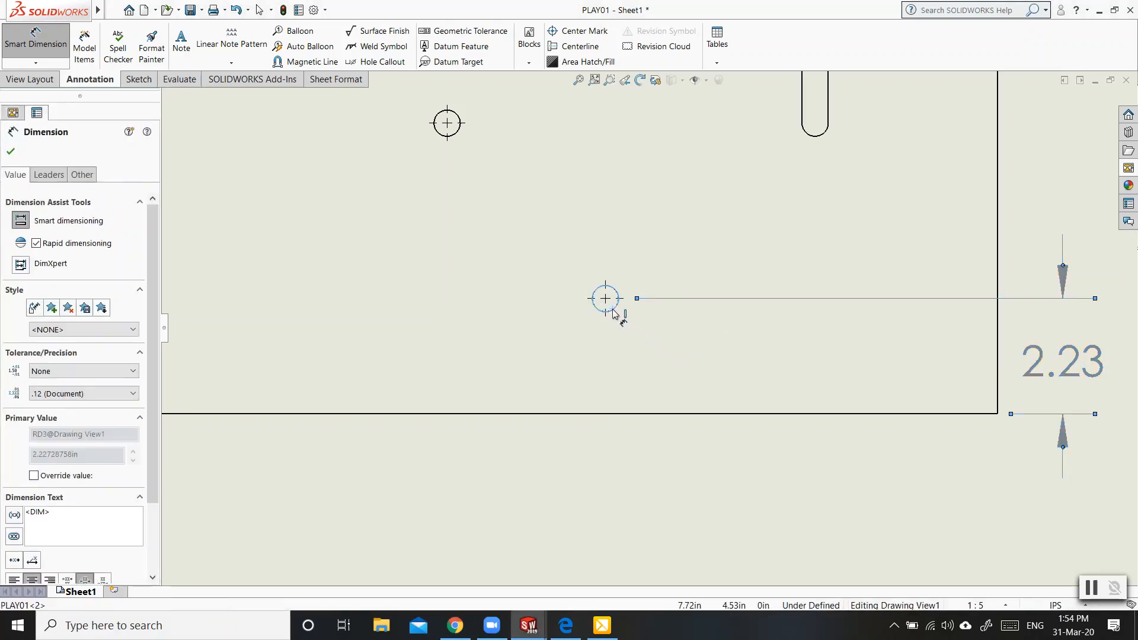
pyautogui.click(997, 280)
pyautogui.click(863, 516)
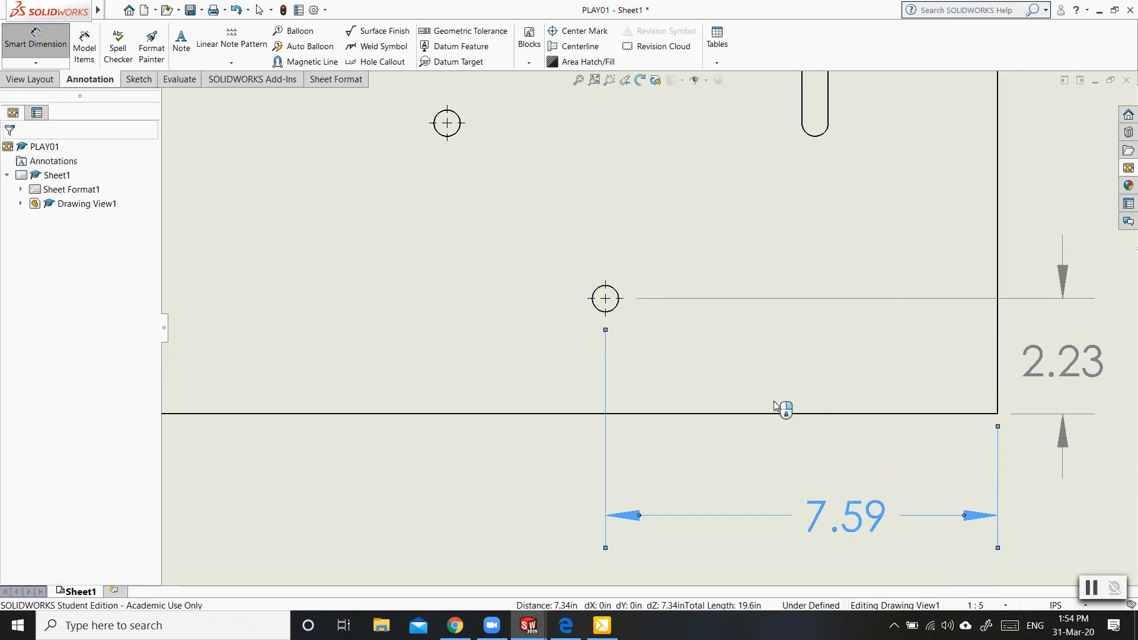
pyautogui.scroll(-3, 774, 403)
pyautogui.scroll(6, 774, 401)
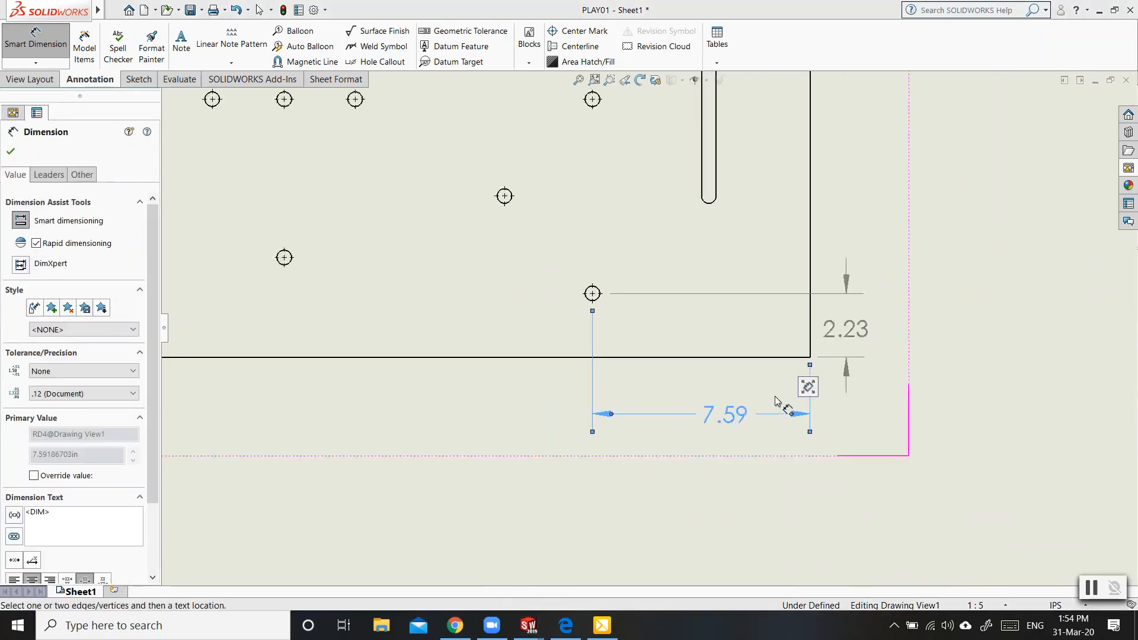
pyautogui.scroll(-2, 544, 243)
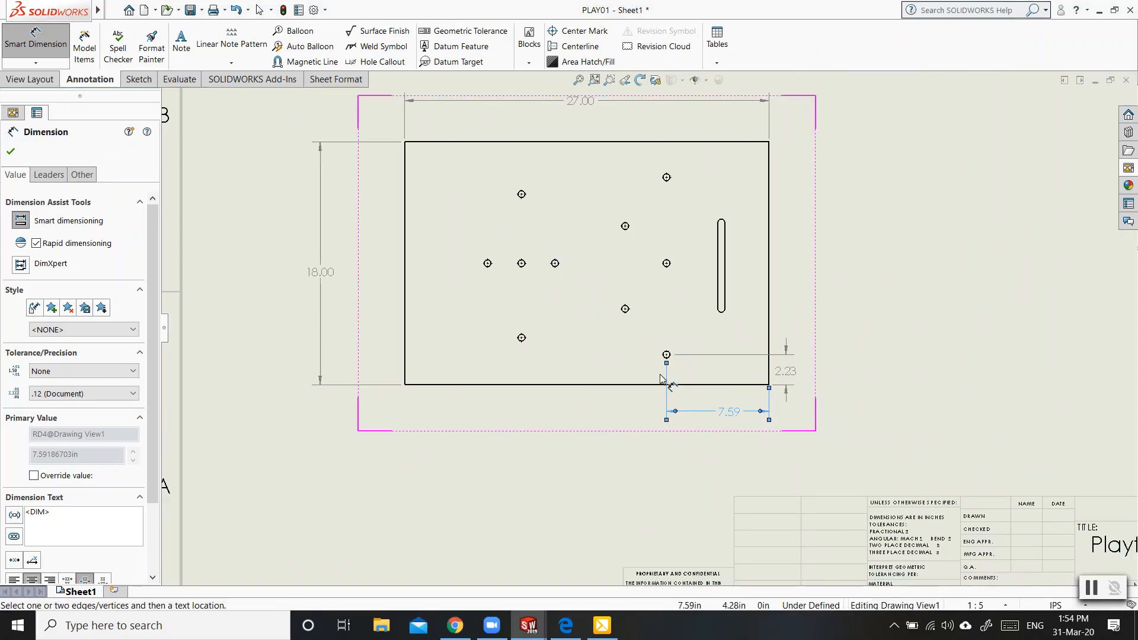
pyautogui.press('Escape')
pyautogui.press('Escape')
pyautogui.scroll(2, 727, 422)
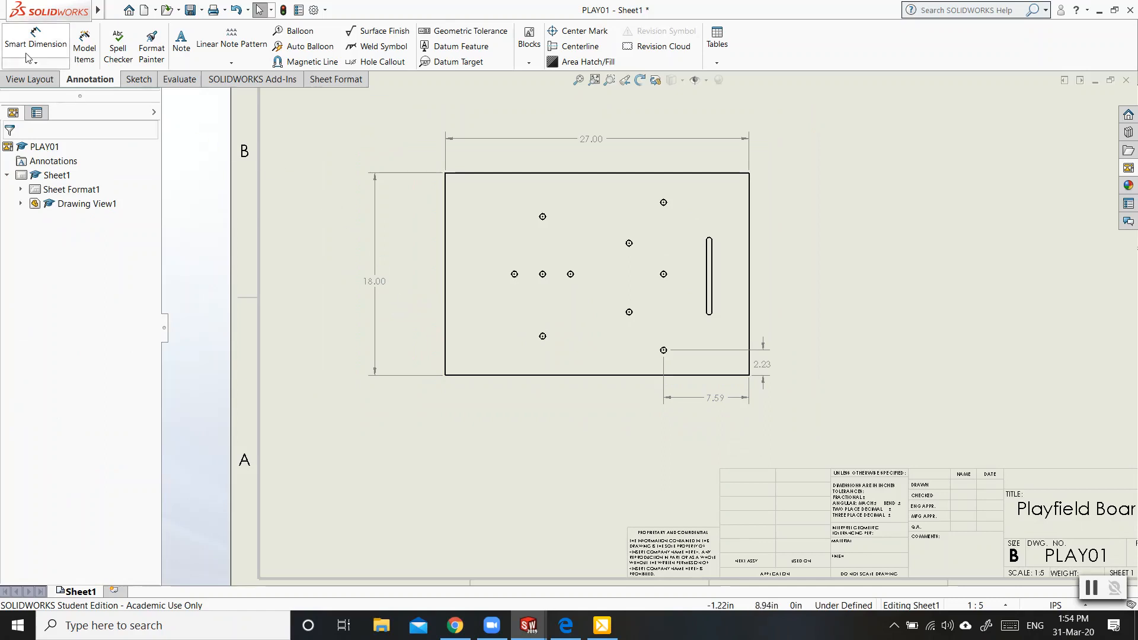
# Step: Delete the horizontal and vertical position dimensions of the lower-right hole
pyautogui.click(681, 397)
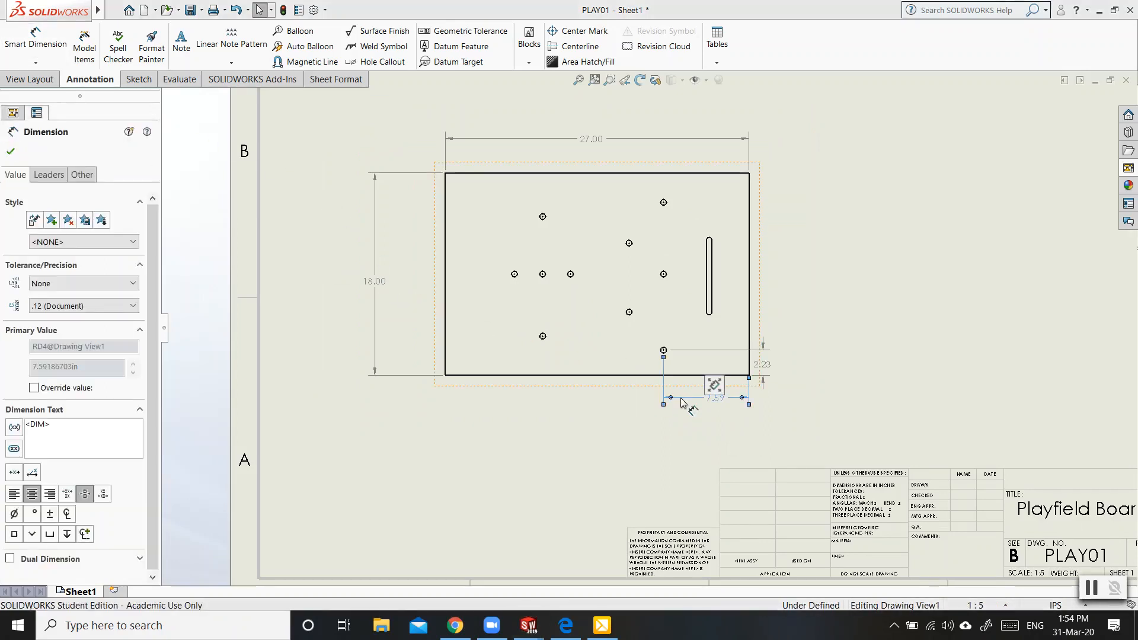
pyautogui.press('Delete')
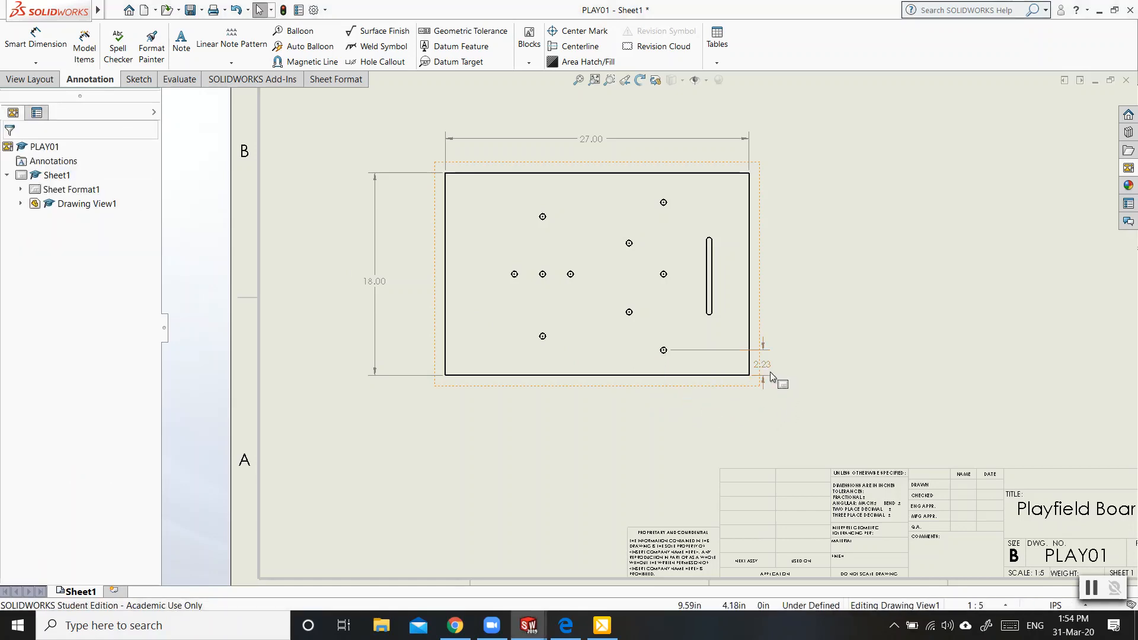
pyautogui.press('Delete')
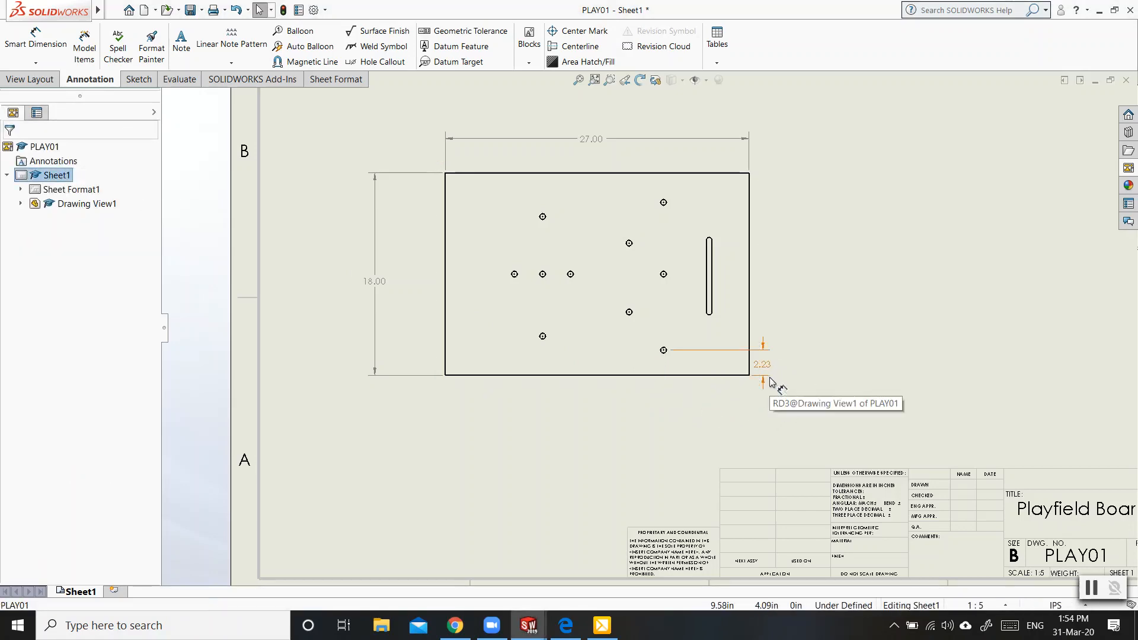
pyautogui.click(772, 380)
pyautogui.press('Delete')
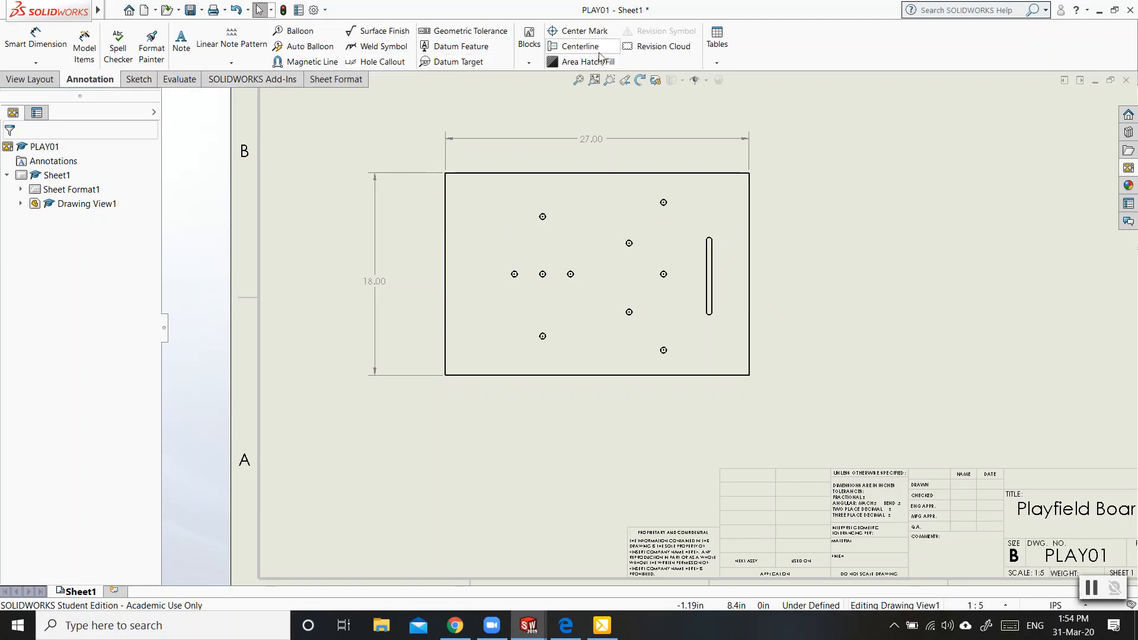
# Step: Start a hole table and set its datum origin at the board's lower-right corner
pyautogui.click(722, 66)
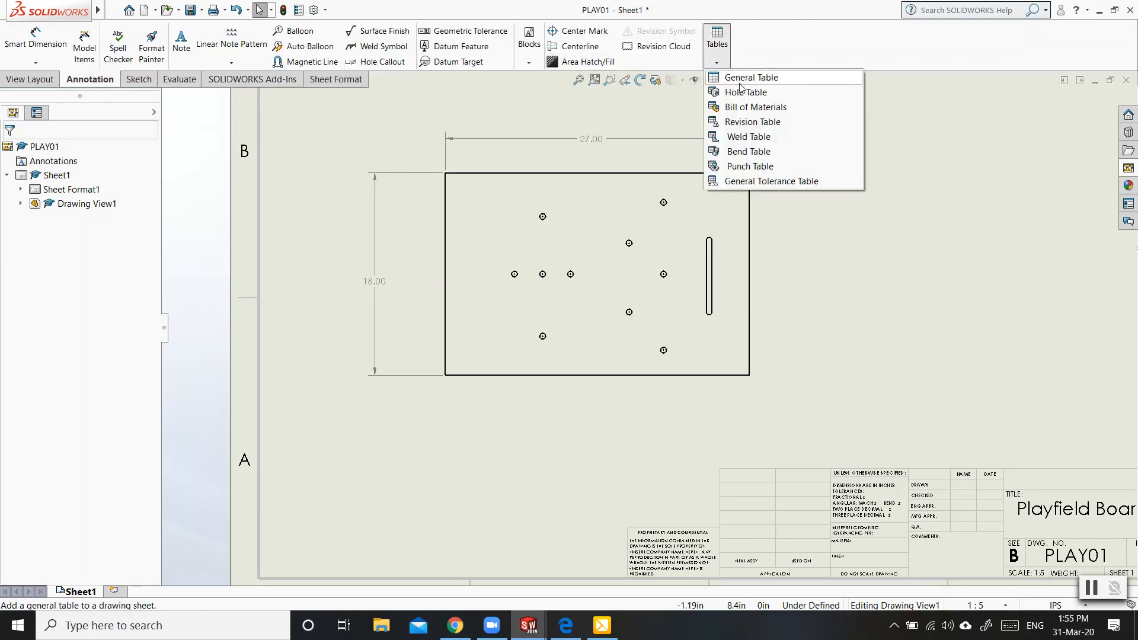
pyautogui.click(775, 92)
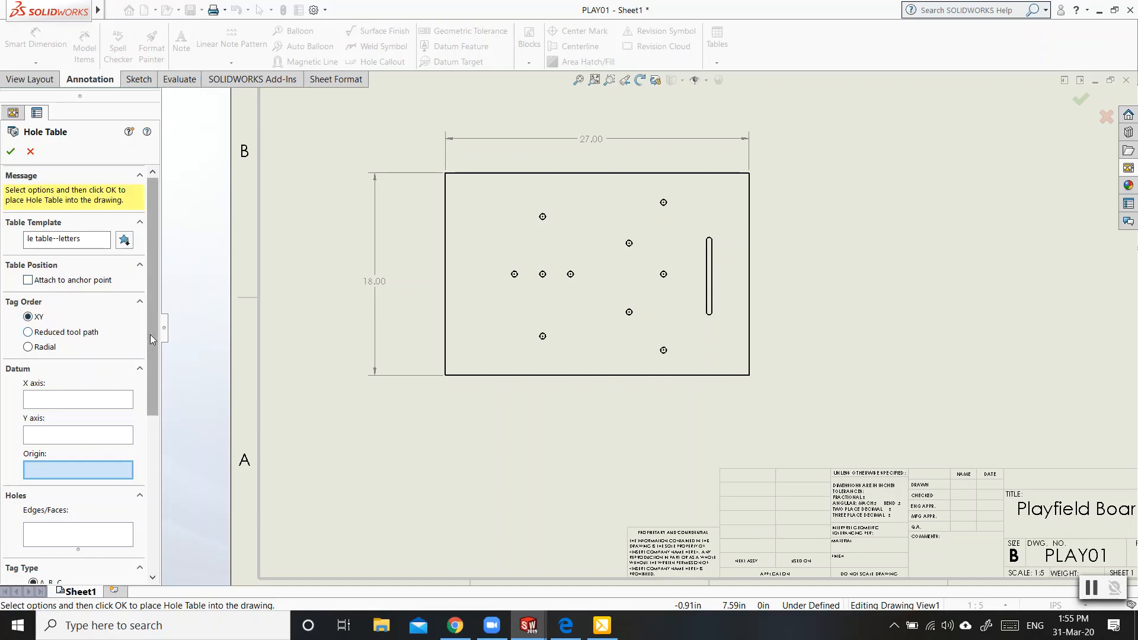
pyautogui.moveTo(151, 335); pyautogui.dragTo(138, 424)
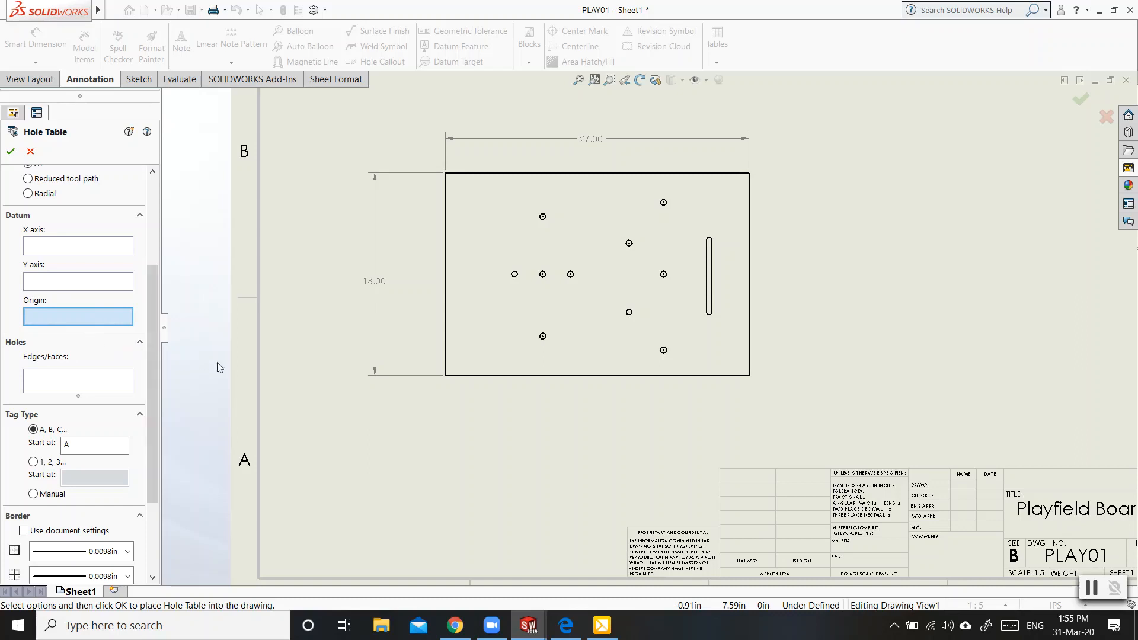
pyautogui.click(750, 380)
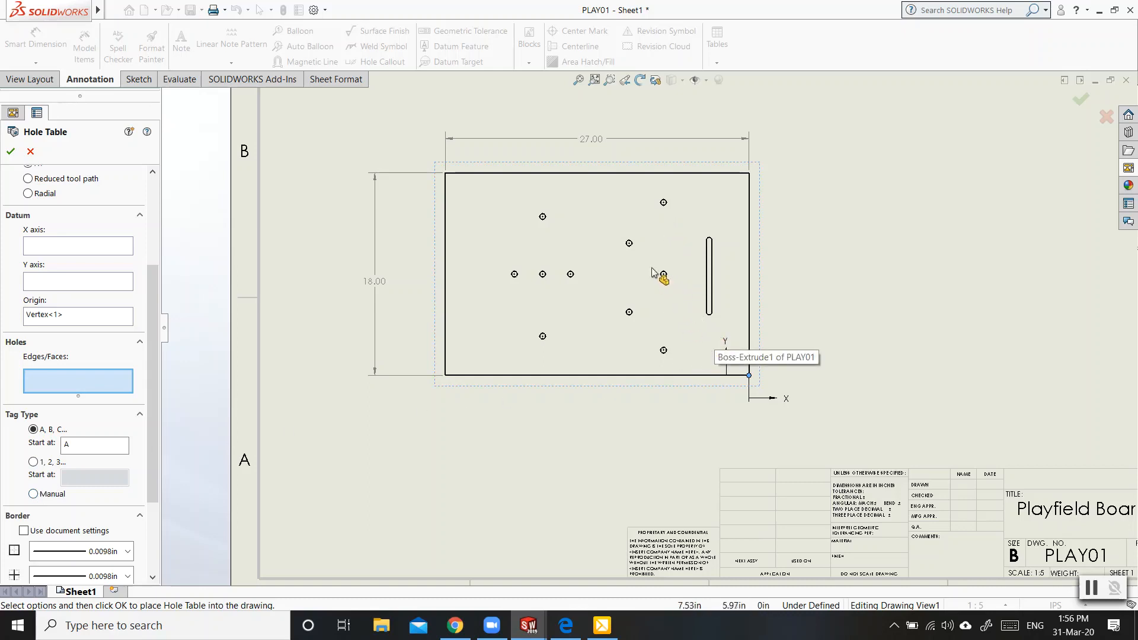
# Step: Add the five holes nearest the slot, three in one column and two beside it, to the hole table
pyautogui.scroll(-3, 598, 267)
pyautogui.scroll(-2, 596, 276)
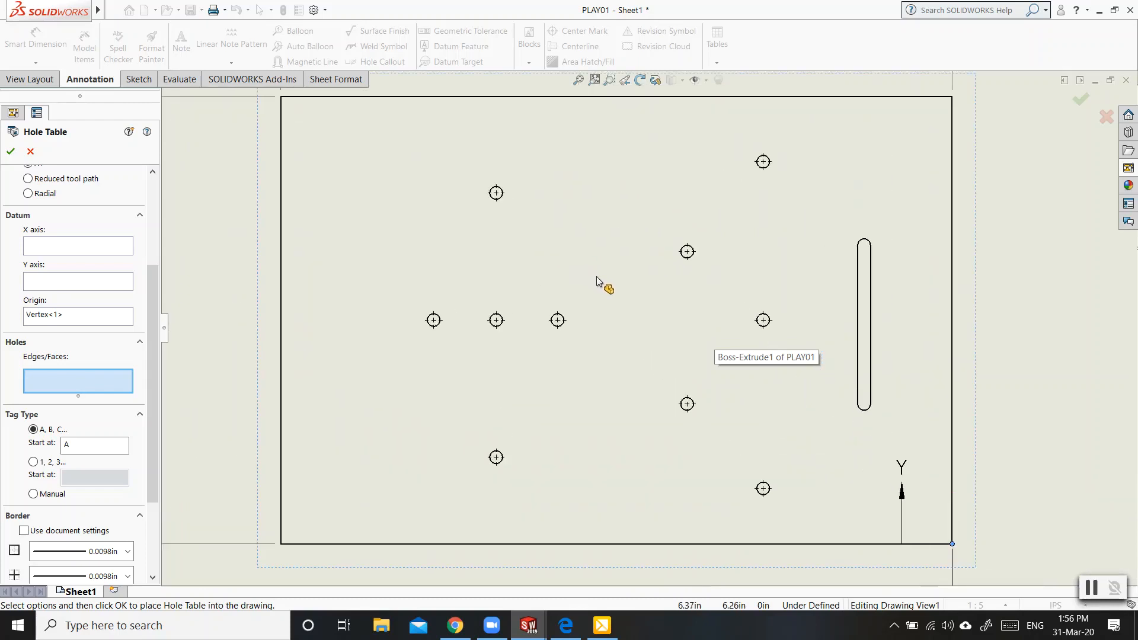
pyautogui.click(766, 492)
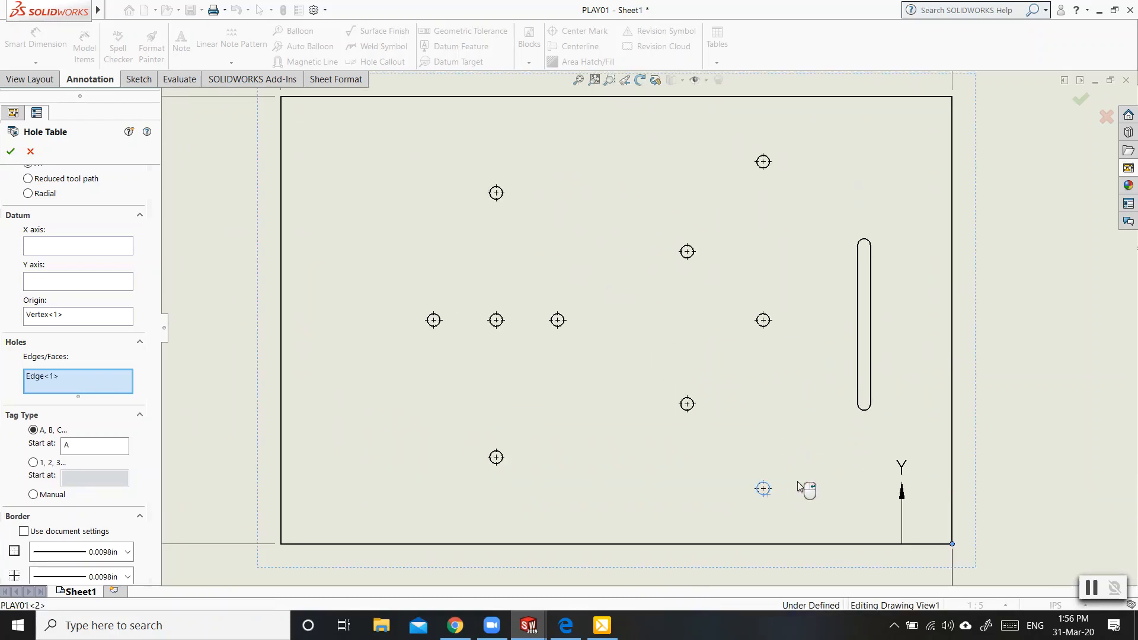
pyautogui.click(769, 326)
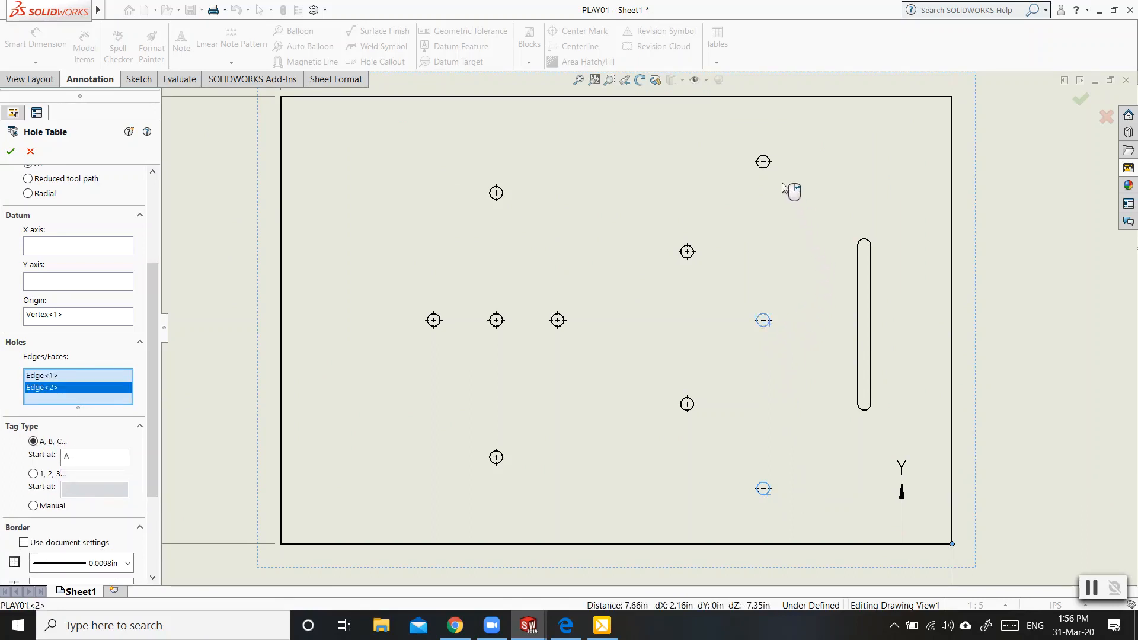
pyautogui.click(770, 169)
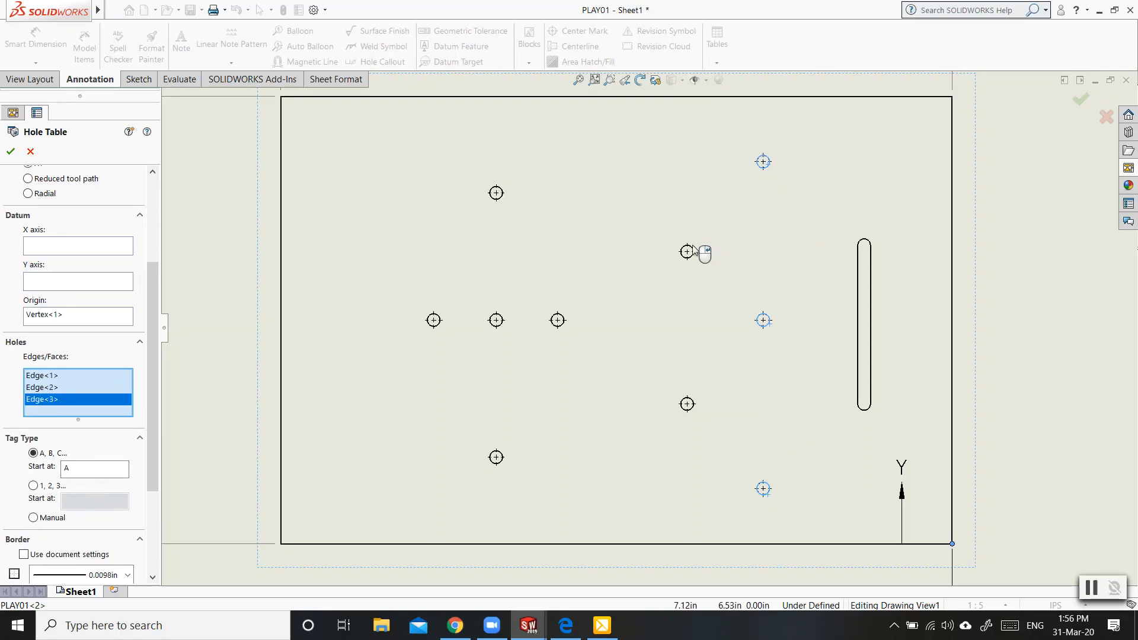
pyautogui.click(692, 247)
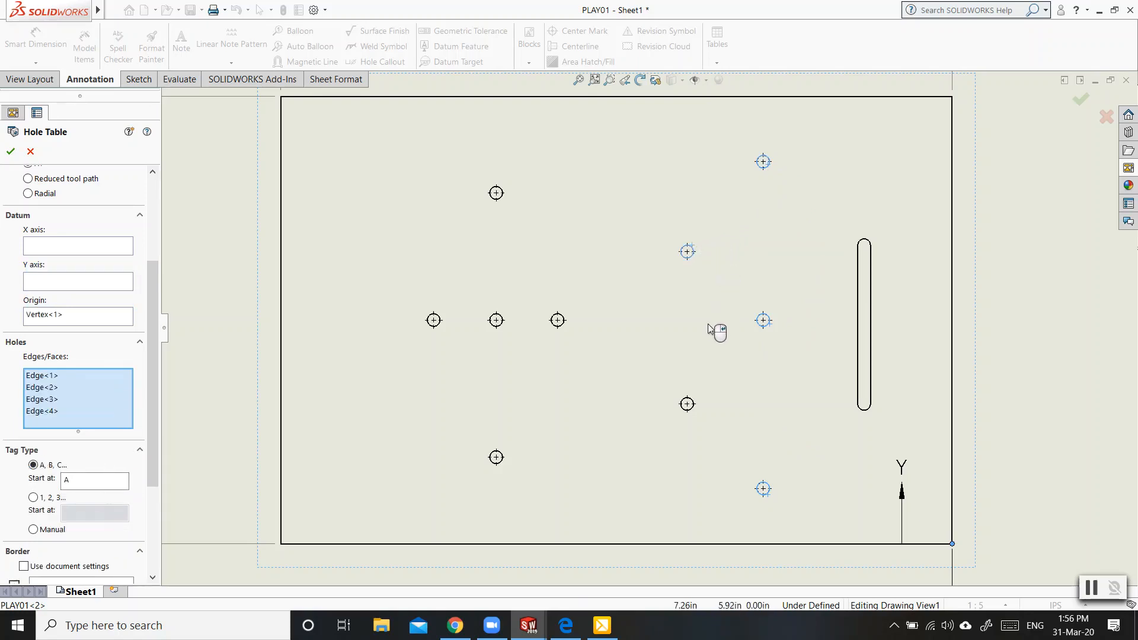
pyautogui.click(692, 404)
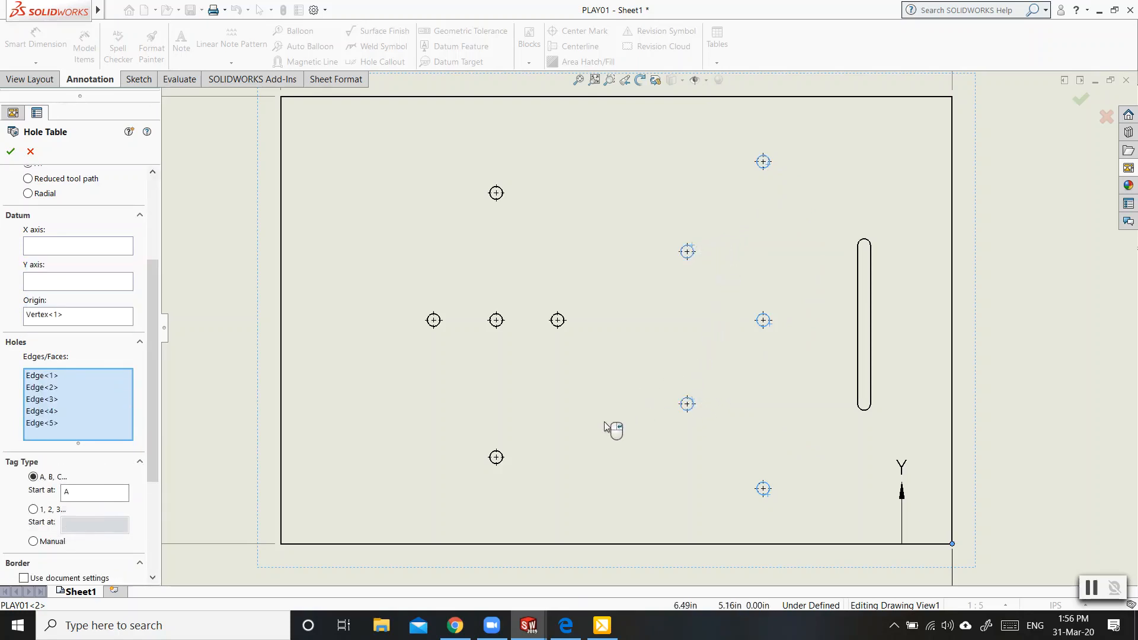
# Step: Add the remaining five holes of the cross-shaped group in the board's left half to the hole table and accept the selection
pyautogui.click(500, 463)
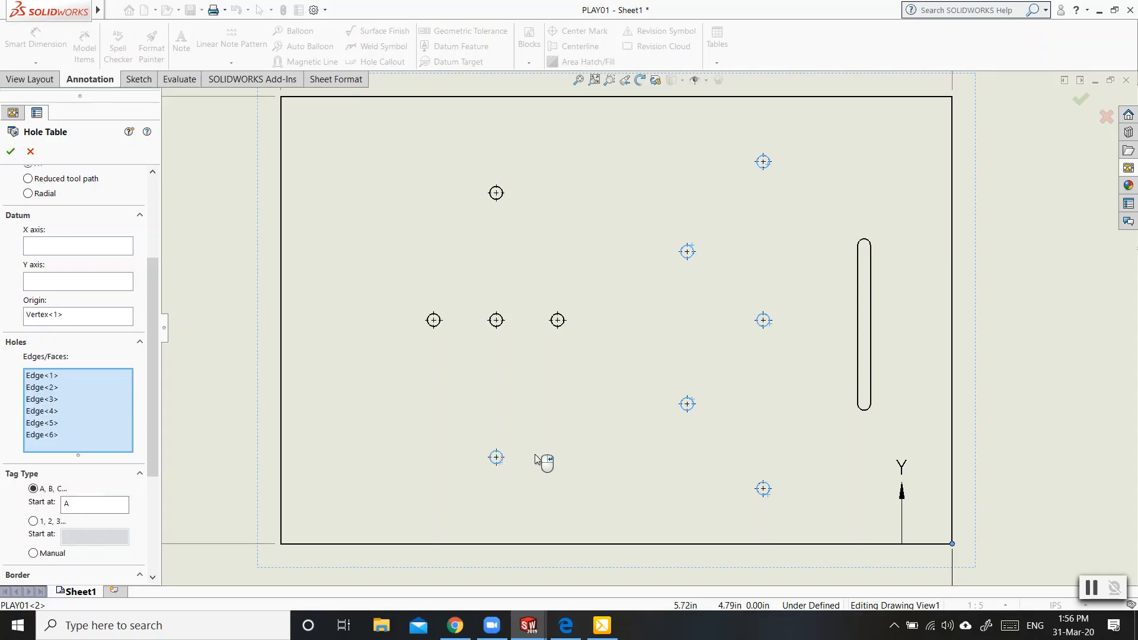
pyautogui.click(563, 327)
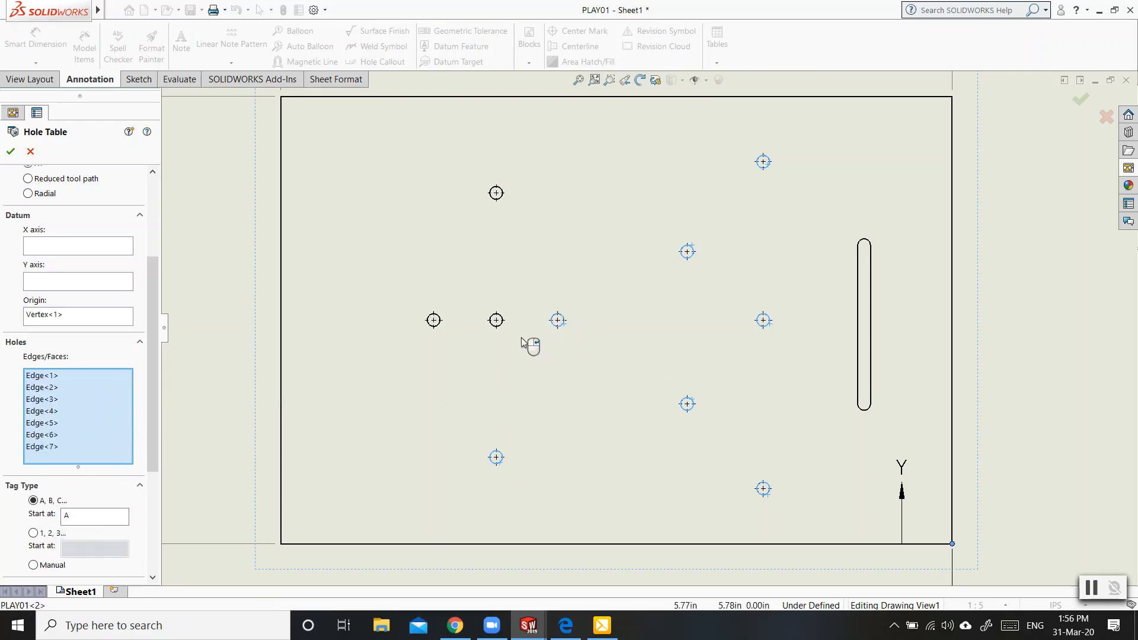
pyautogui.click(504, 327)
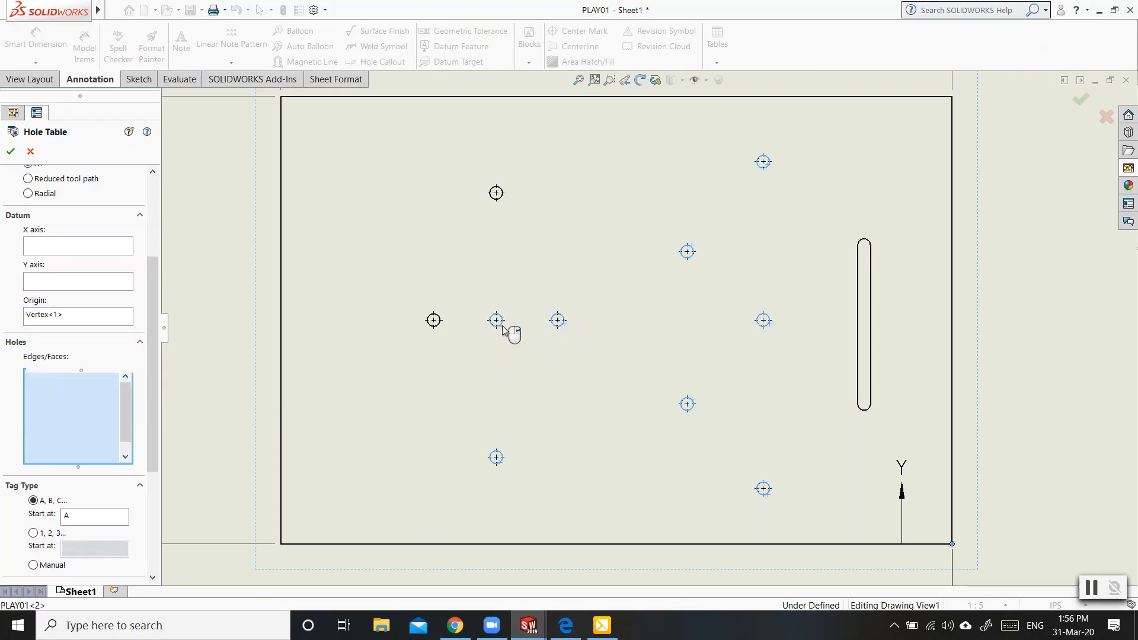
pyautogui.click(503, 200)
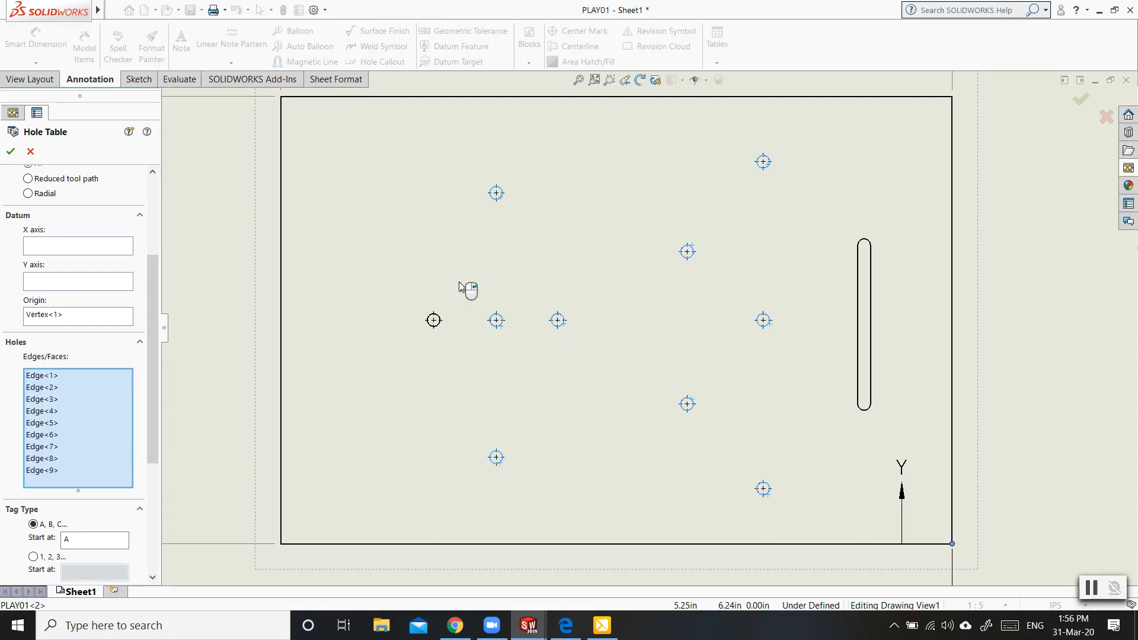
pyautogui.click(439, 319)
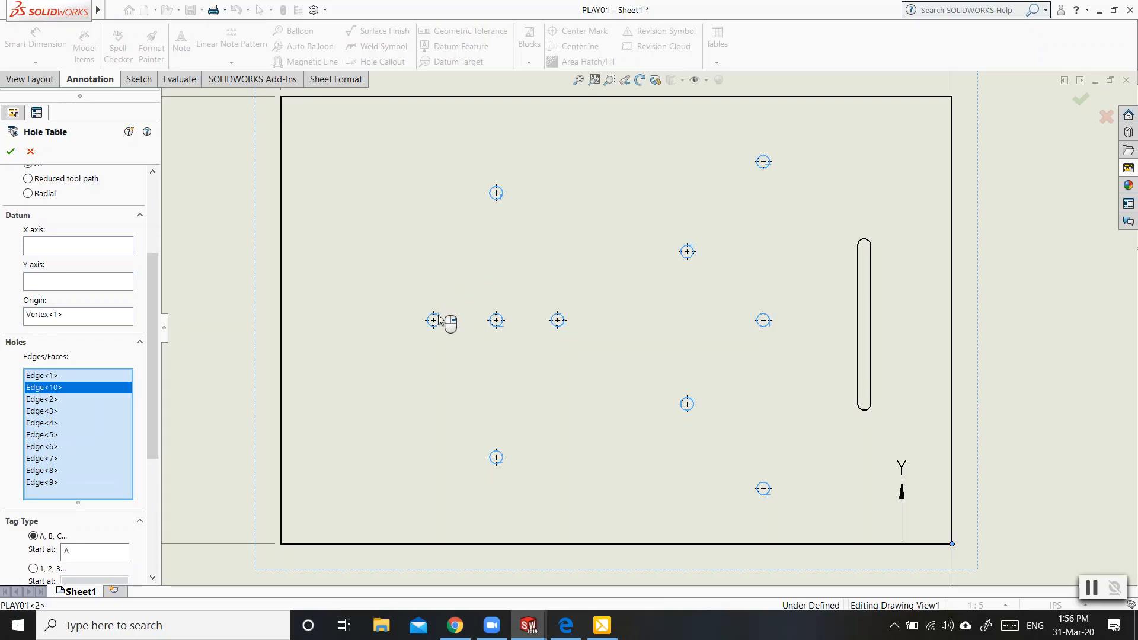
pyautogui.rightClick(450, 301)
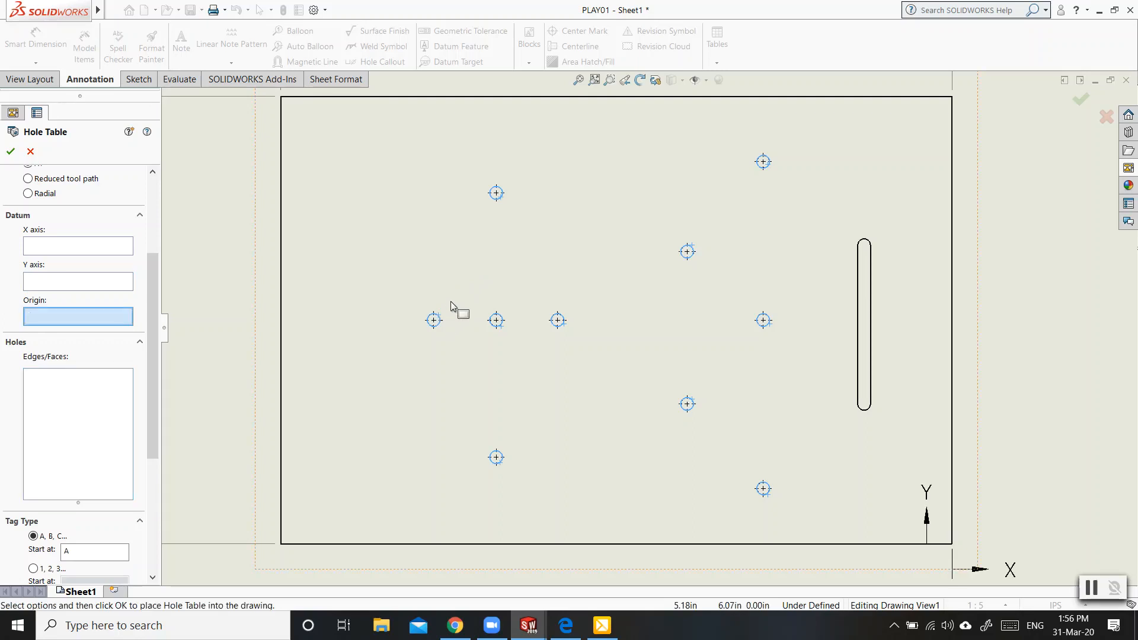
pyautogui.moveTo(154, 344)
pyautogui.mouseDown()
pyautogui.moveTo(179, 497)
pyautogui.moveTo(184, 267)
pyautogui.mouseUp()
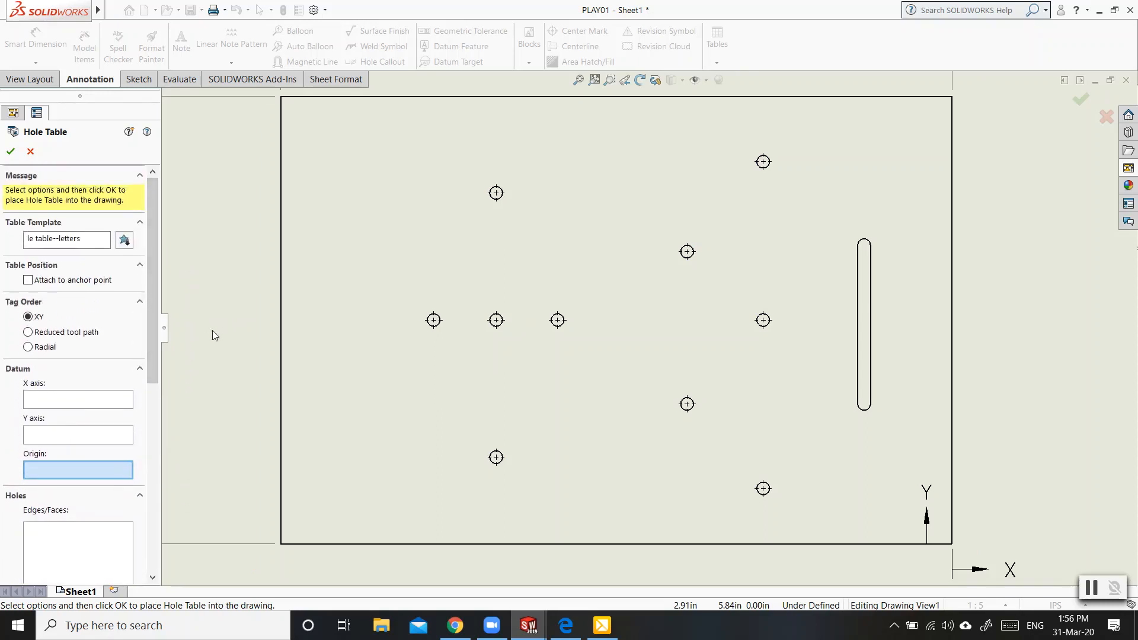
# Step: Accept the hole table settings and place the table in the sheet's upper-right corner inside the border
pyautogui.scroll(-2, 278, 355)
pyautogui.scroll(4, 340, 380)
pyautogui.scroll(3, 648, 328)
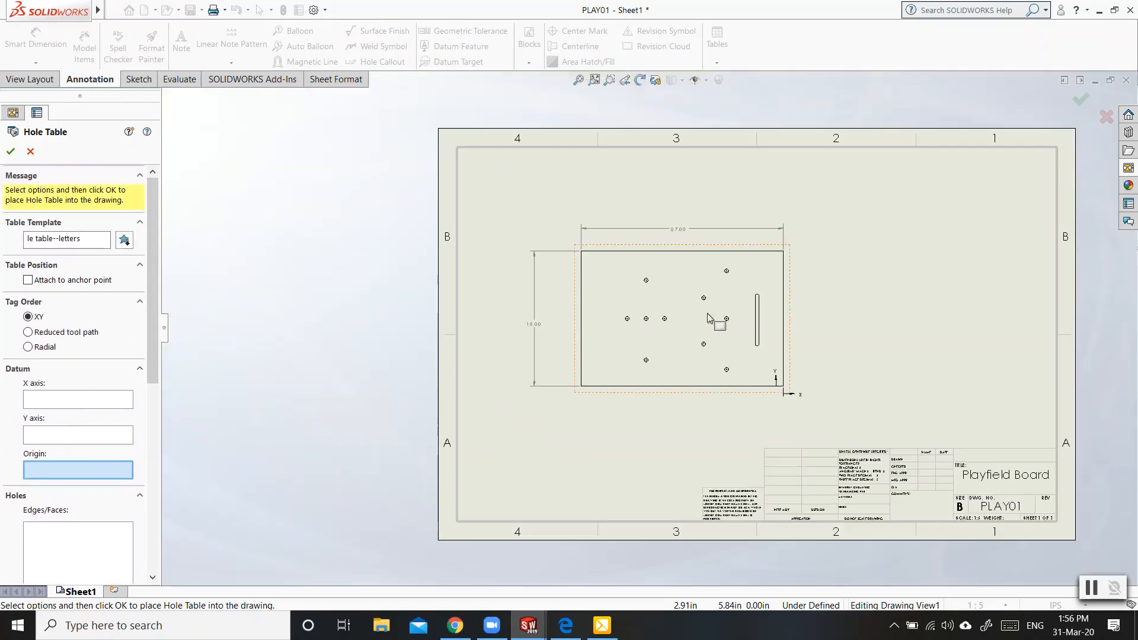
pyautogui.scroll(-1, 931, 259)
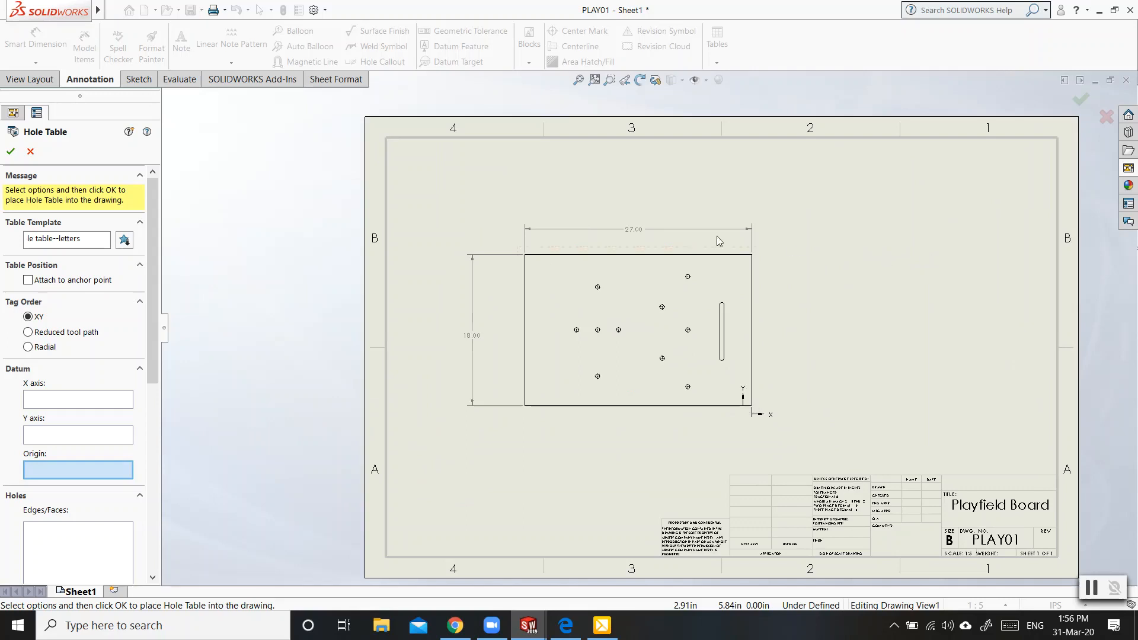
pyautogui.click(11, 152)
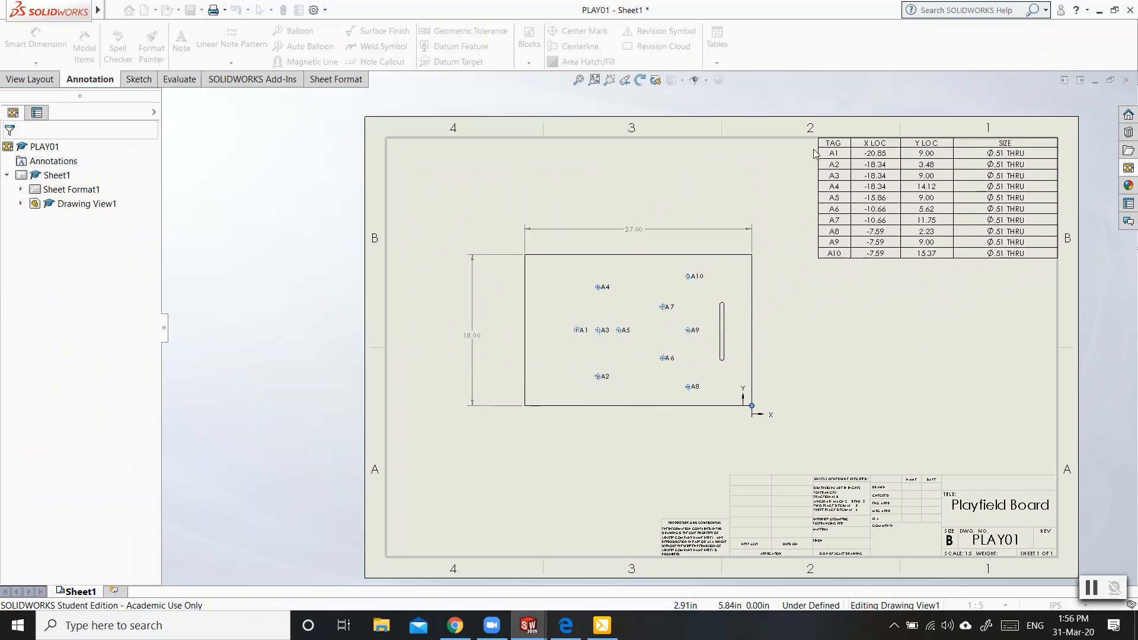
pyautogui.click(816, 154)
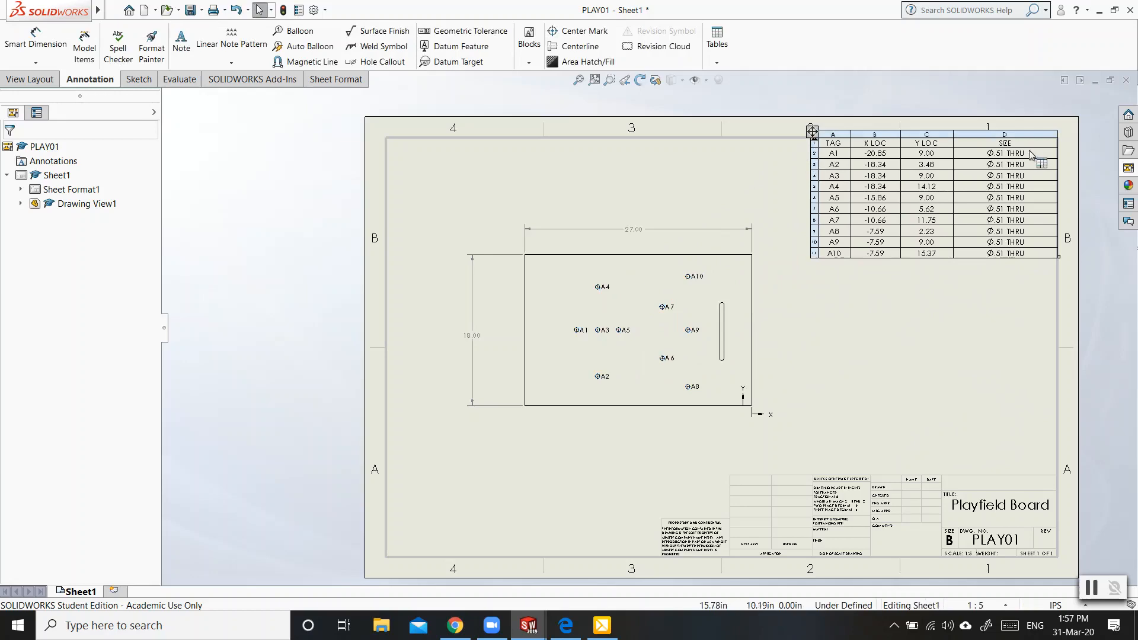
# Step: Examine the hole table's rows against the hole tags on the board view
pyautogui.scroll(1, 1090, 162)
pyautogui.scroll(-1, 1069, 162)
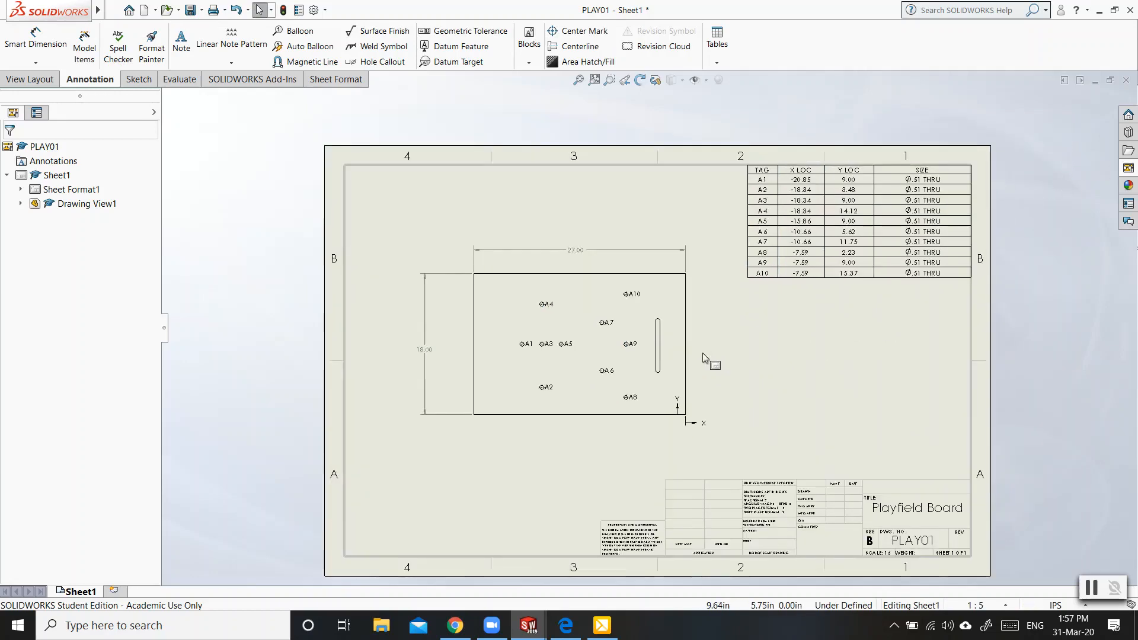
pyautogui.scroll(-2, 702, 354)
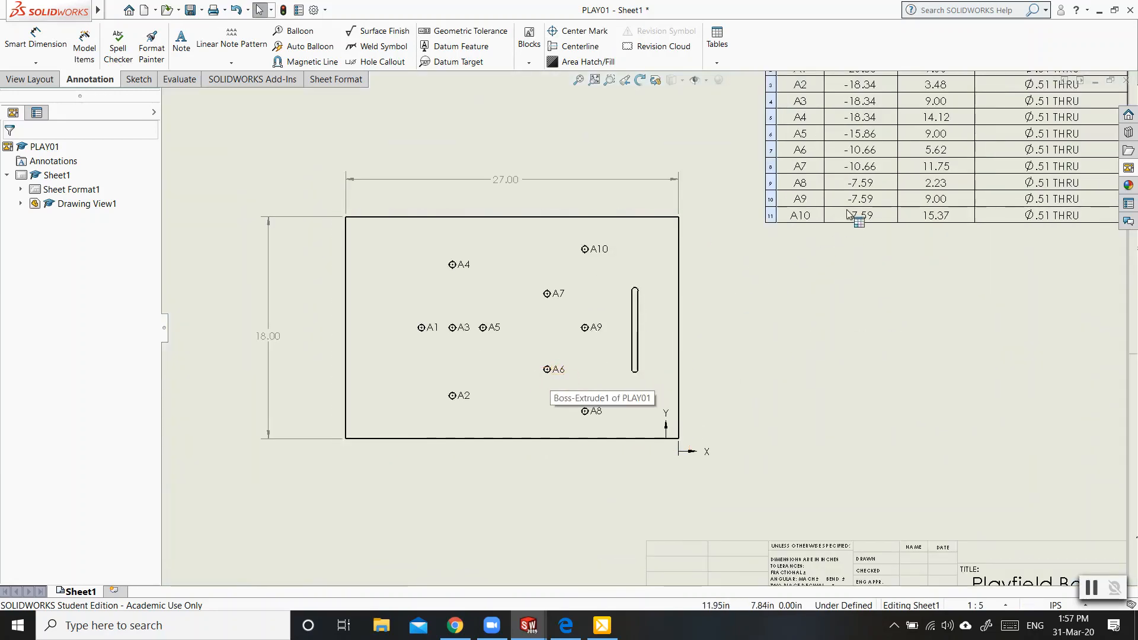
pyautogui.scroll(3, 849, 215)
pyautogui.scroll(-3, 788, 322)
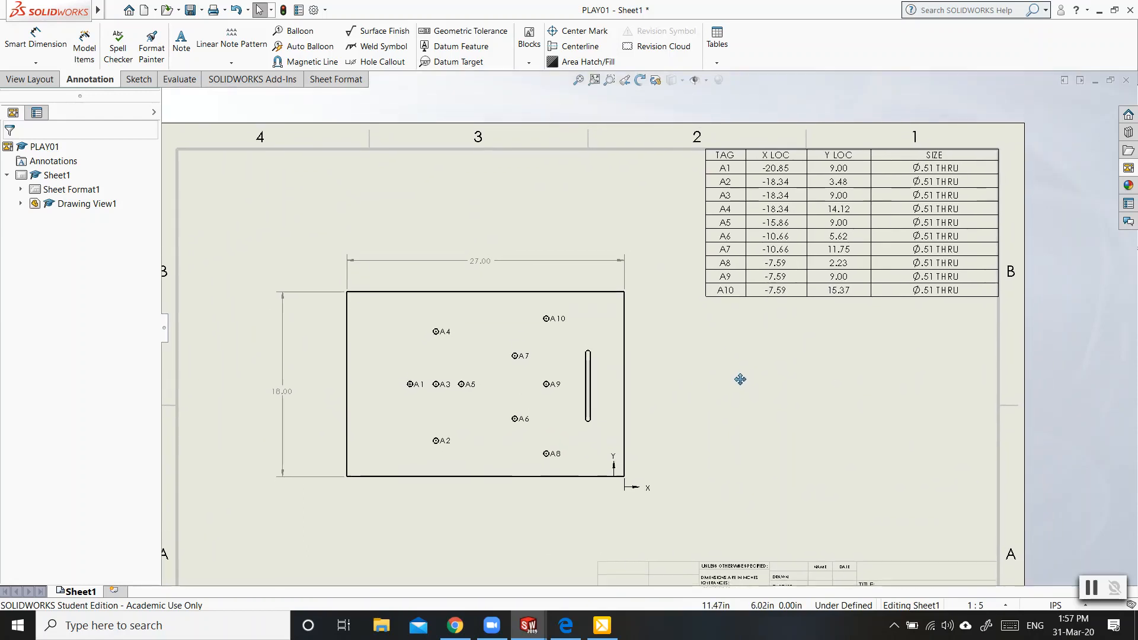
pyautogui.scroll(-2, 671, 361)
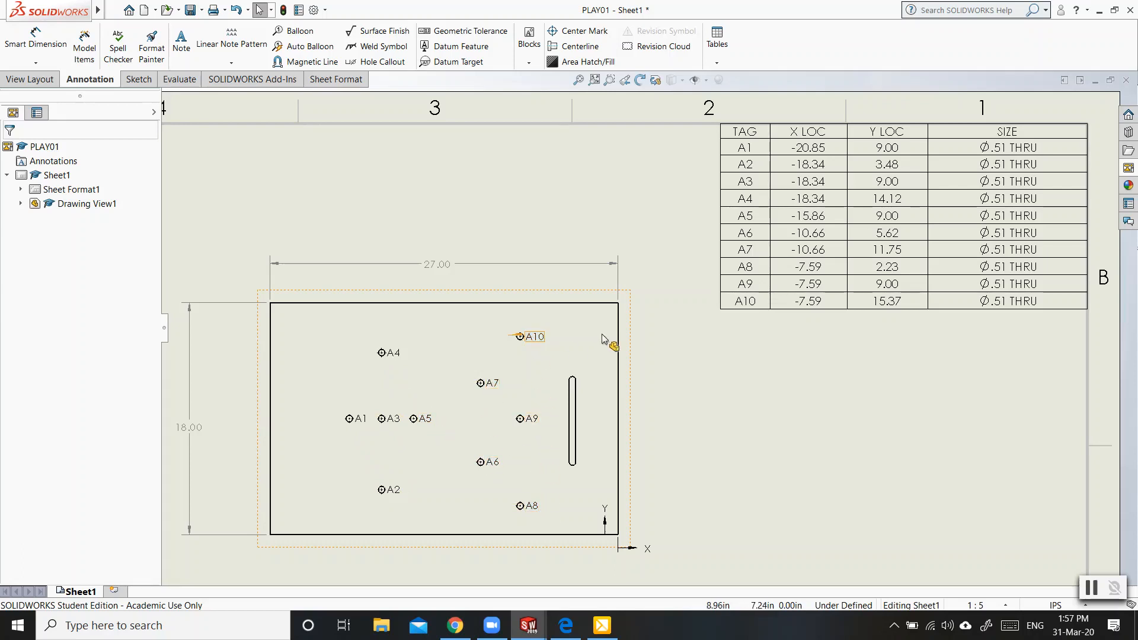
pyautogui.click(740, 180)
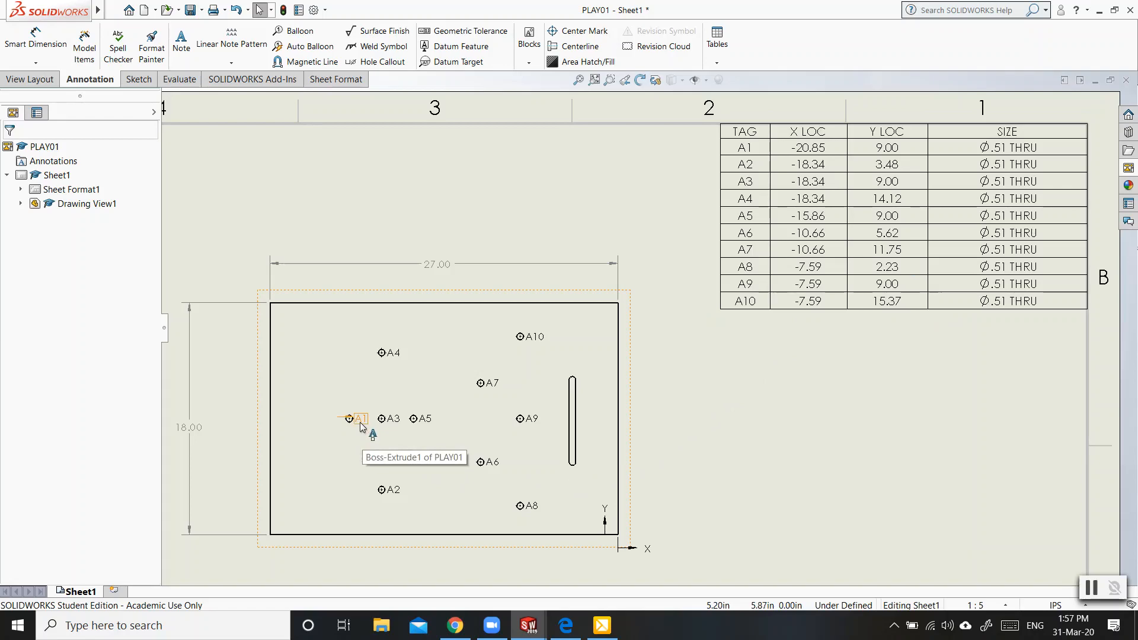
# Step: Move hole tags A1 to A5 from beside their holes to just below and left of them
pyautogui.scroll(-5, 361, 426)
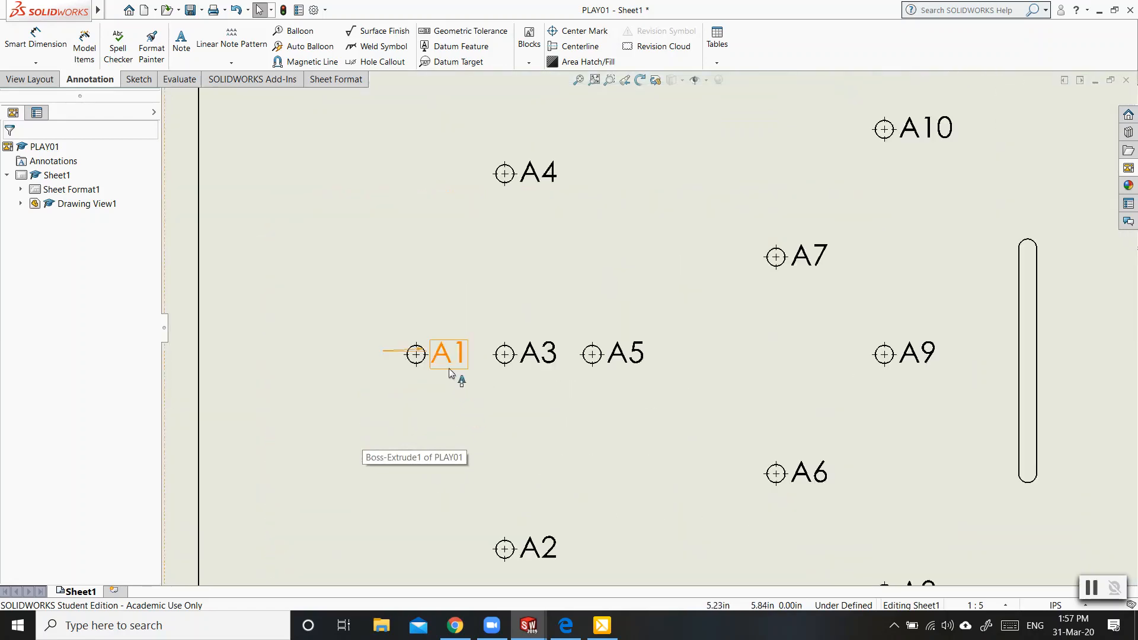
pyautogui.moveTo(451, 372)
pyautogui.mouseDown()
pyautogui.moveTo(446, 404)
pyautogui.moveTo(396, 403)
pyautogui.mouseUp()
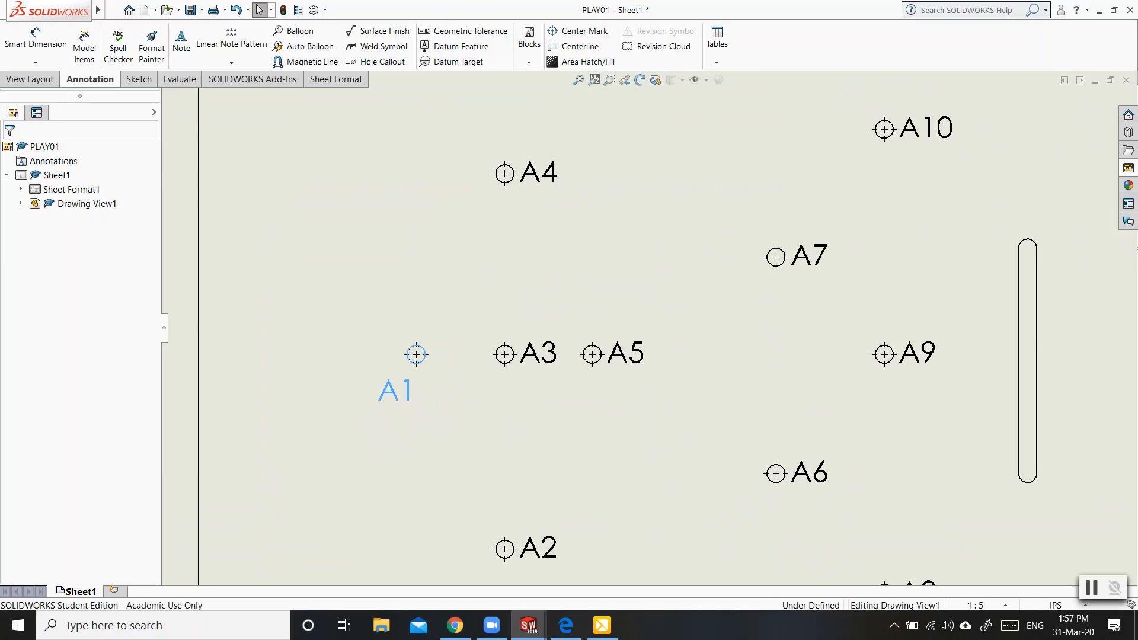
pyautogui.click(538, 557)
pyautogui.moveTo(538, 557)
pyautogui.mouseDown()
pyautogui.moveTo(455, 546)
pyautogui.moveTo(466, 573)
pyautogui.mouseUp()
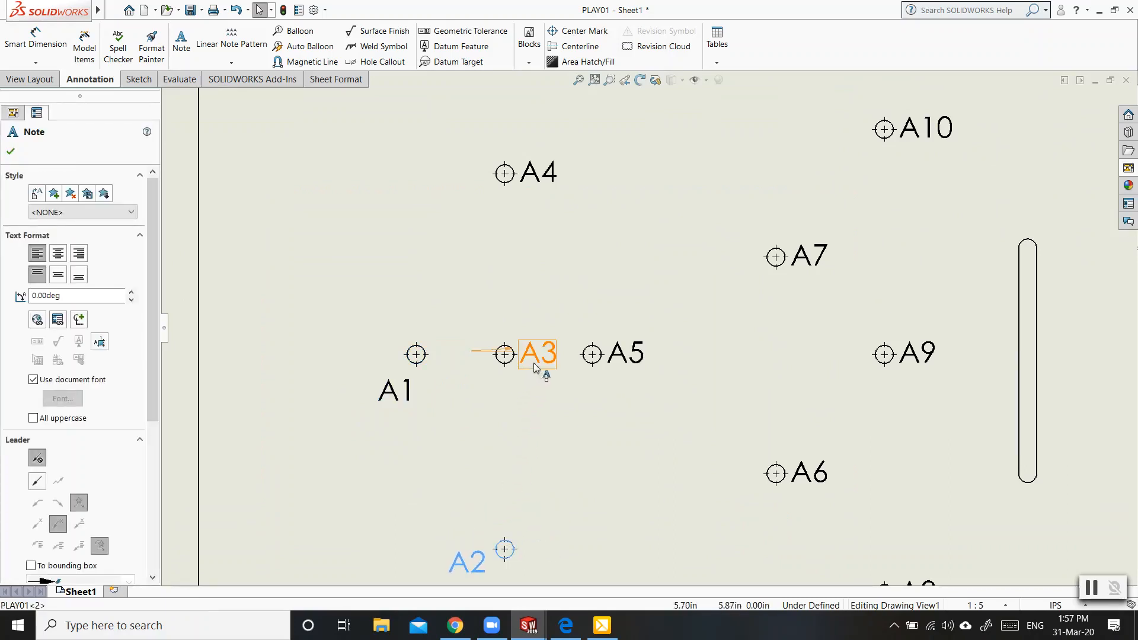
pyautogui.moveTo(533, 367); pyautogui.dragTo(516, 398)
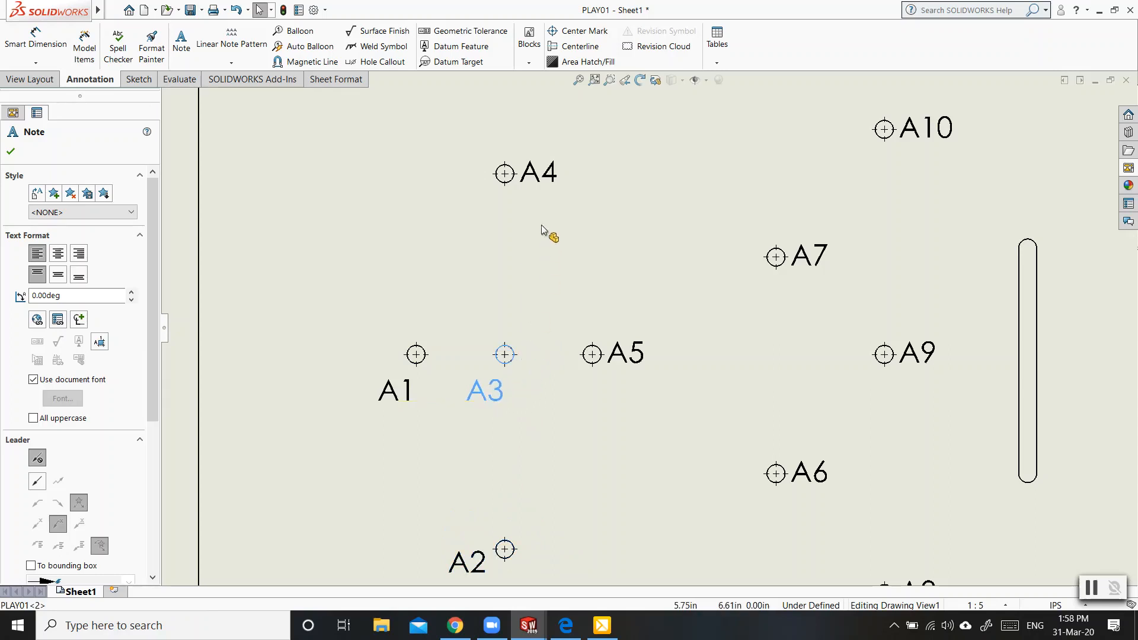
pyautogui.moveTo(554, 184); pyautogui.dragTo(518, 212)
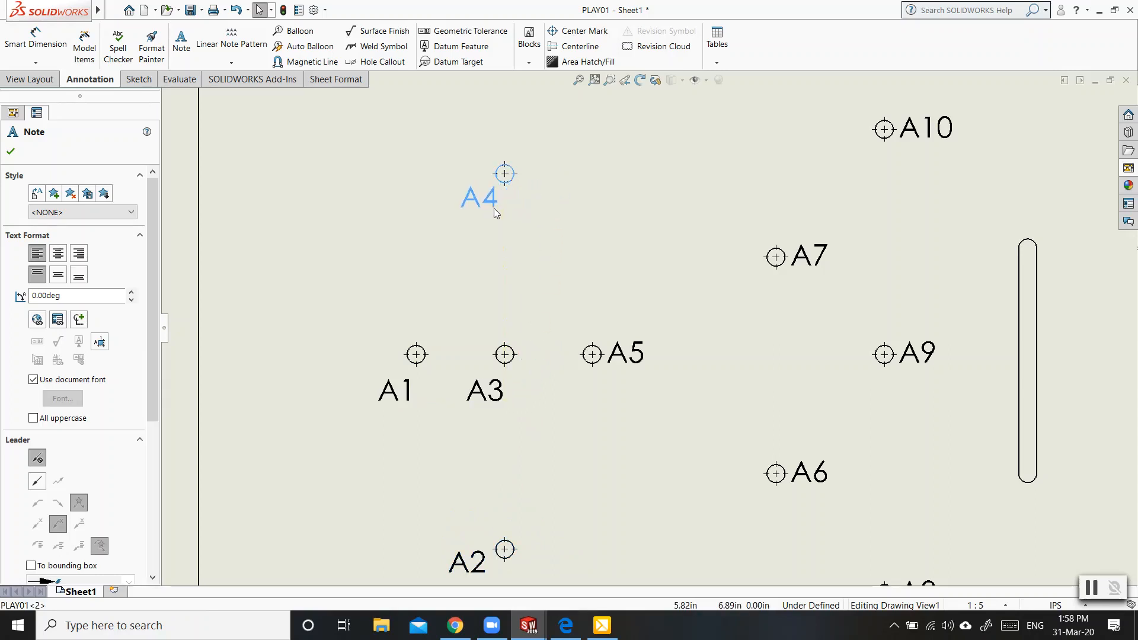
pyautogui.moveTo(621, 356); pyautogui.dragTo(579, 393)
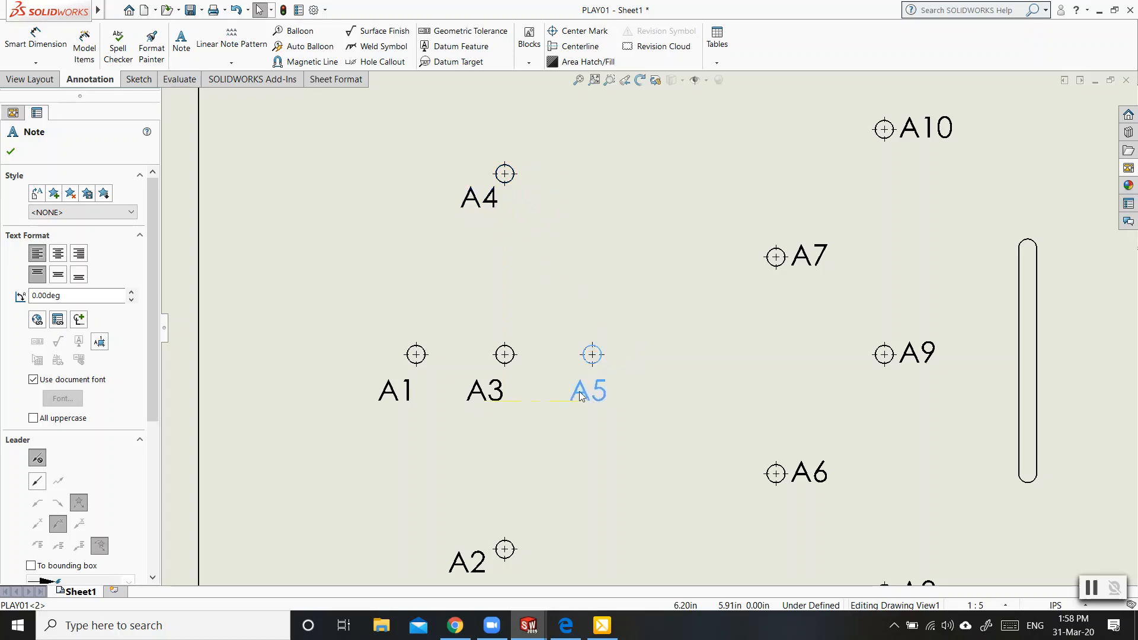
# Step: Move hole tags A6 to A10 just below and left of their holes
pyautogui.moveTo(810, 484); pyautogui.dragTo(790, 508)
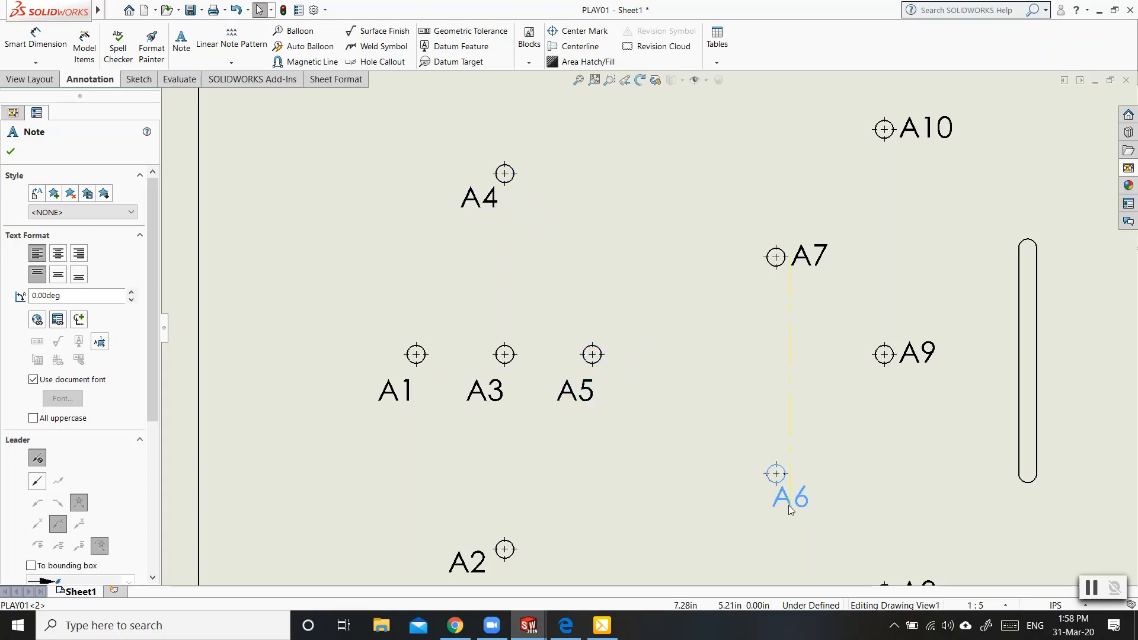
pyautogui.moveTo(826, 266)
pyautogui.mouseDown()
pyautogui.moveTo(800, 298)
pyautogui.moveTo(773, 300)
pyautogui.mouseUp()
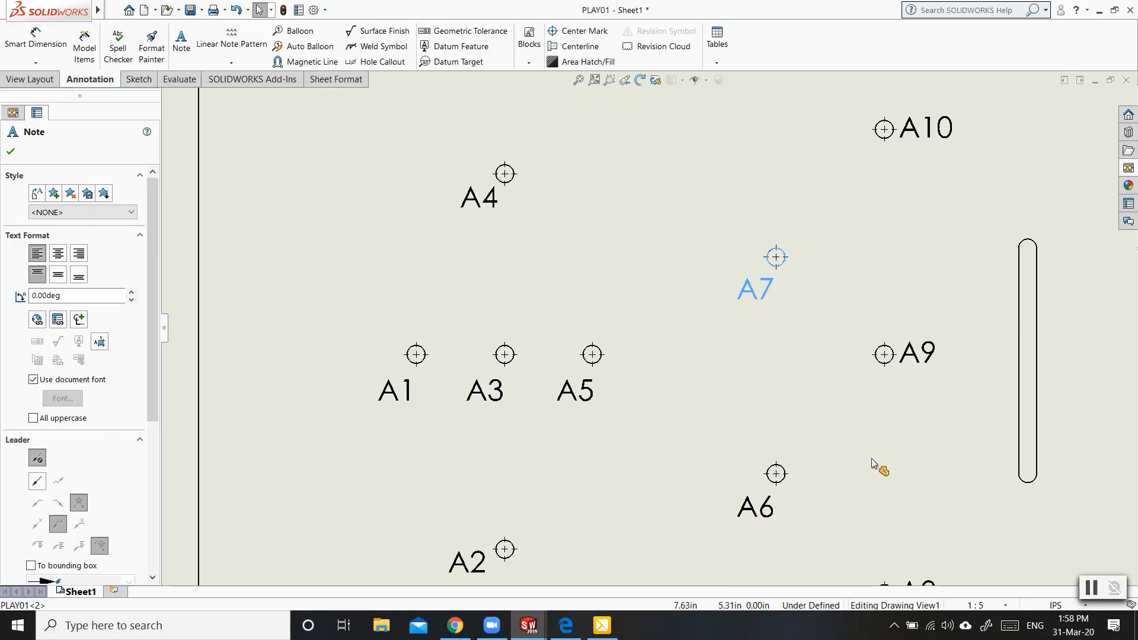
pyautogui.moveTo(871, 457); pyautogui.dragTo(848, 391, button='middle')
pyautogui.moveTo(889, 535); pyautogui.dragTo(834, 562)
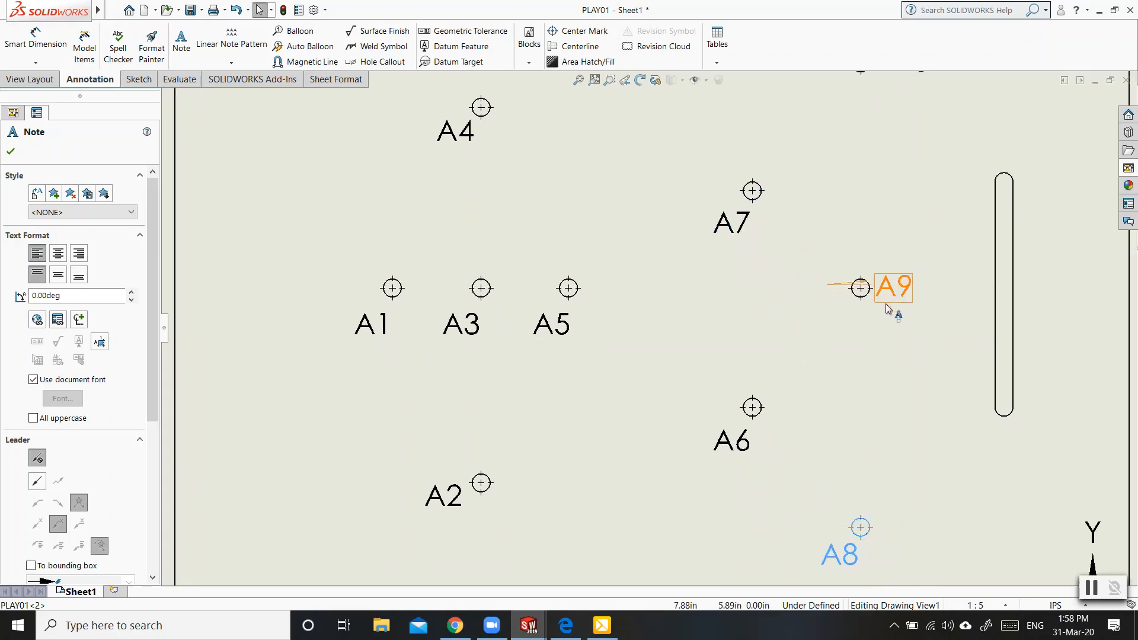
pyautogui.moveTo(887, 308); pyautogui.dragTo(843, 330)
pyautogui.moveTo(847, 208); pyautogui.dragTo(825, 310, button='middle')
pyautogui.moveTo(871, 197)
pyautogui.mouseDown()
pyautogui.moveTo(818, 237)
pyautogui.moveTo(797, 230)
pyautogui.mouseUp()
pyautogui.click(861, 301)
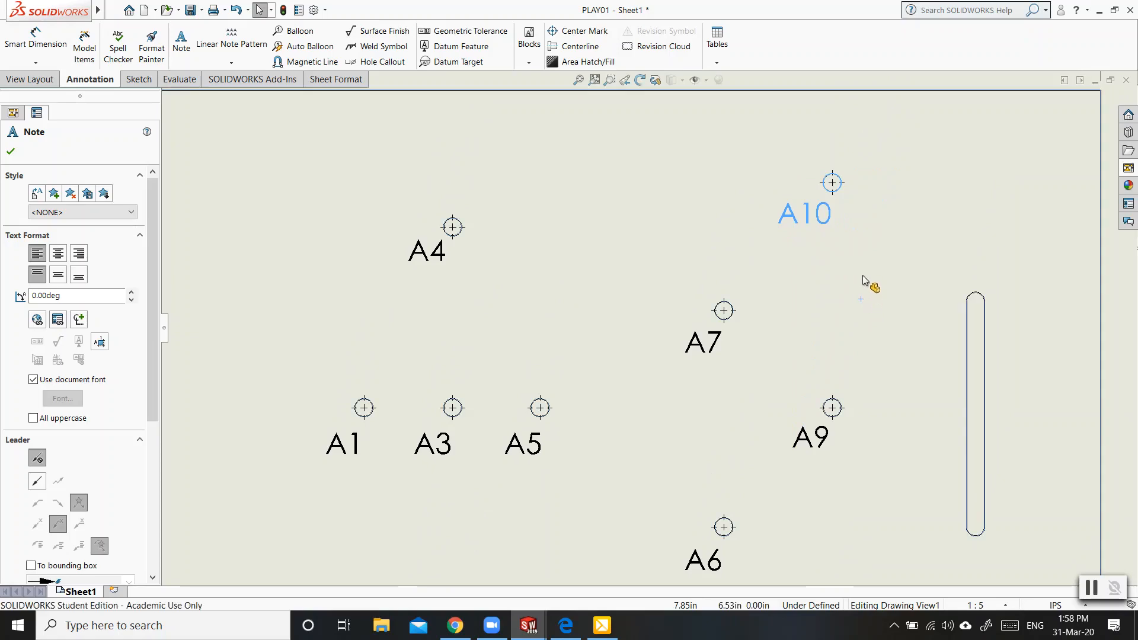
# Step: Dimension the slot's length between its two end arc centres and place the dimension outside the board's right edge
pyautogui.scroll(-2, 838, 230)
pyautogui.scroll(4, 836, 230)
pyautogui.scroll(2, 828, 226)
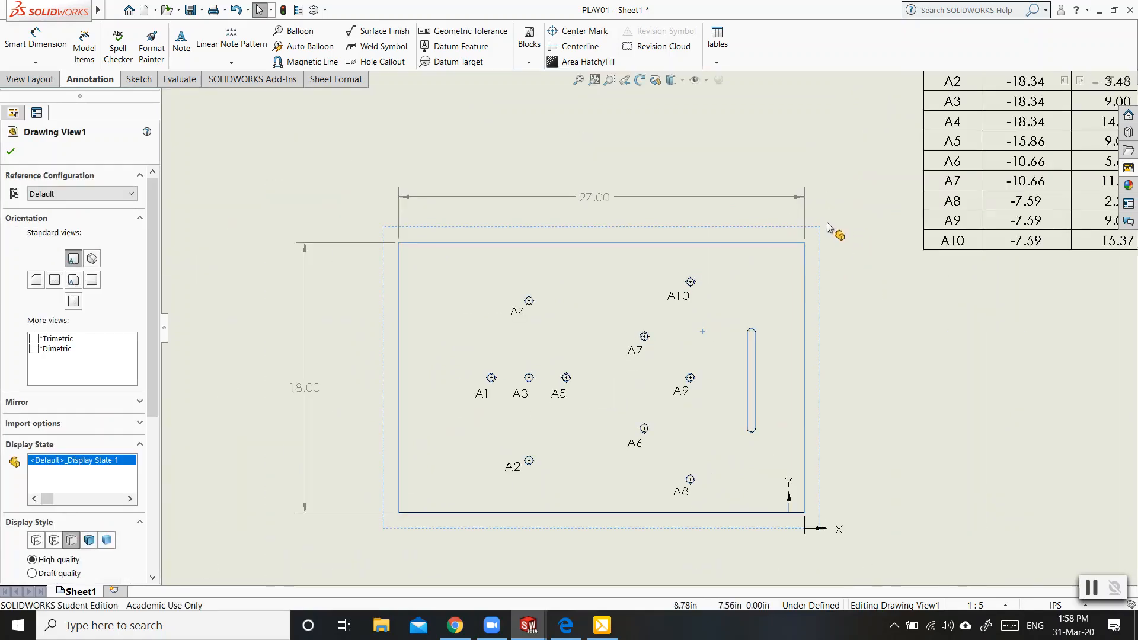
pyautogui.scroll(-1, 824, 478)
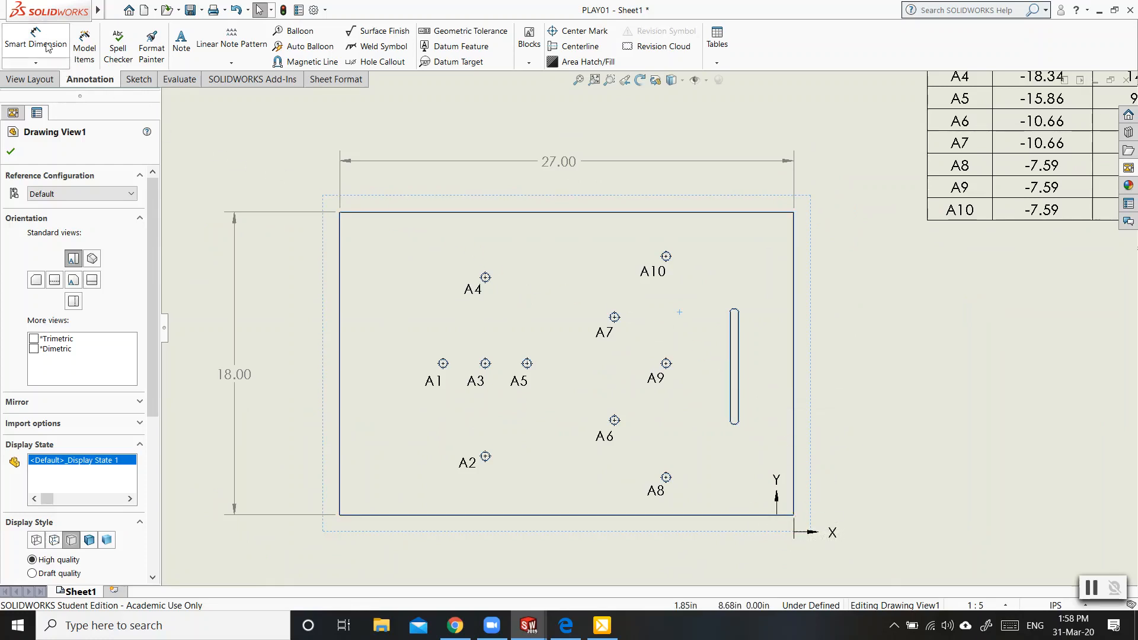
pyautogui.click(44, 40)
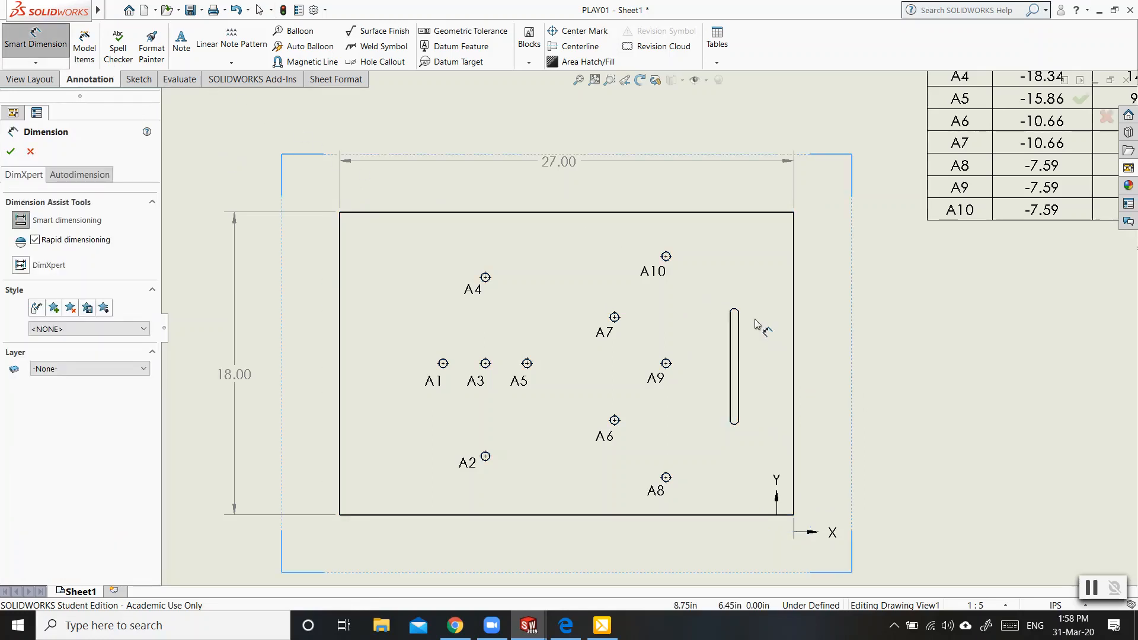
pyautogui.scroll(-5, 789, 353)
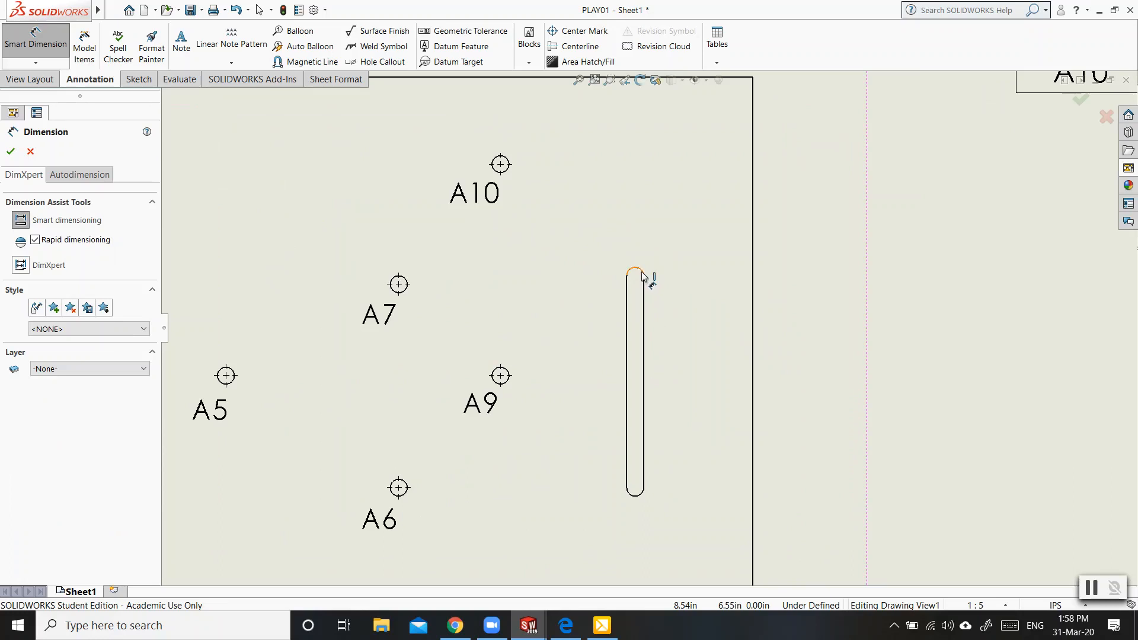
pyautogui.click(643, 276)
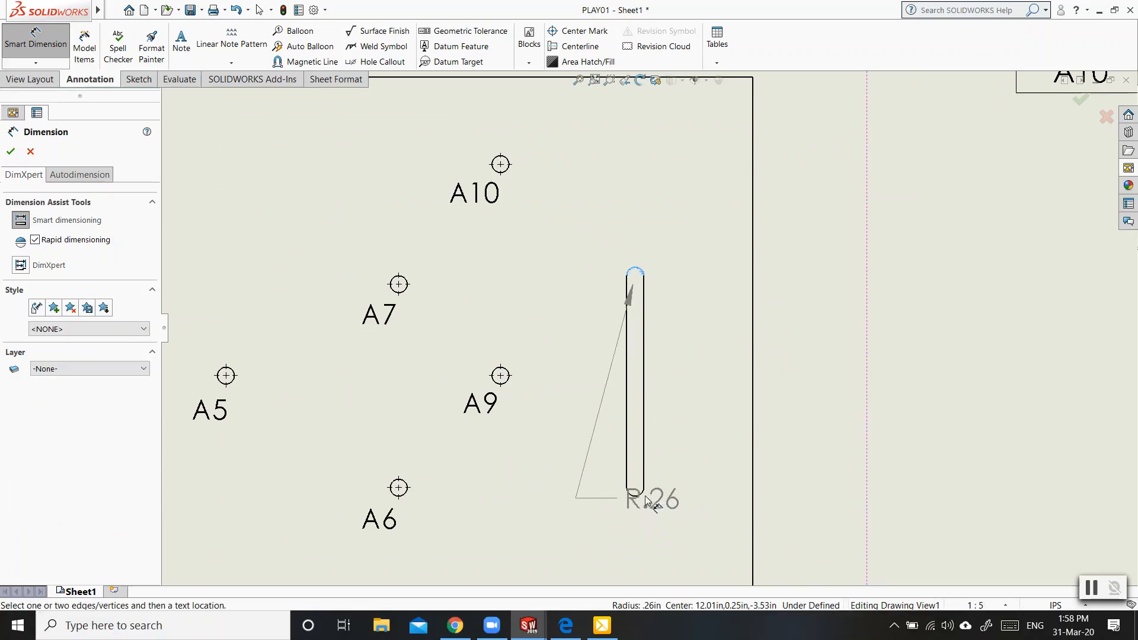
pyautogui.click(639, 493)
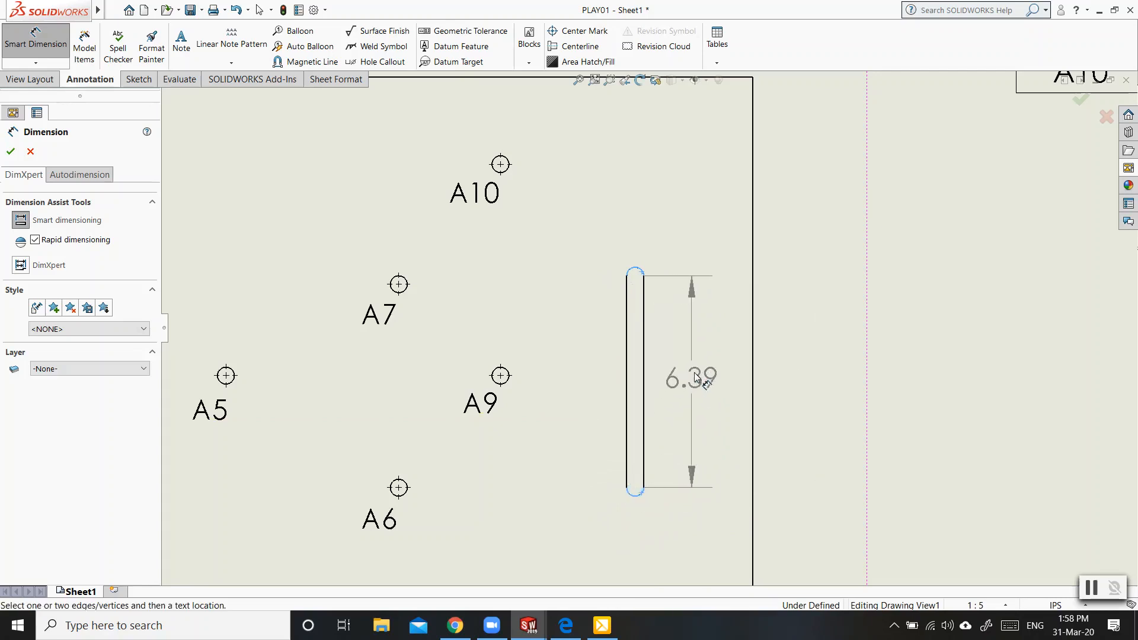
pyautogui.click(827, 380)
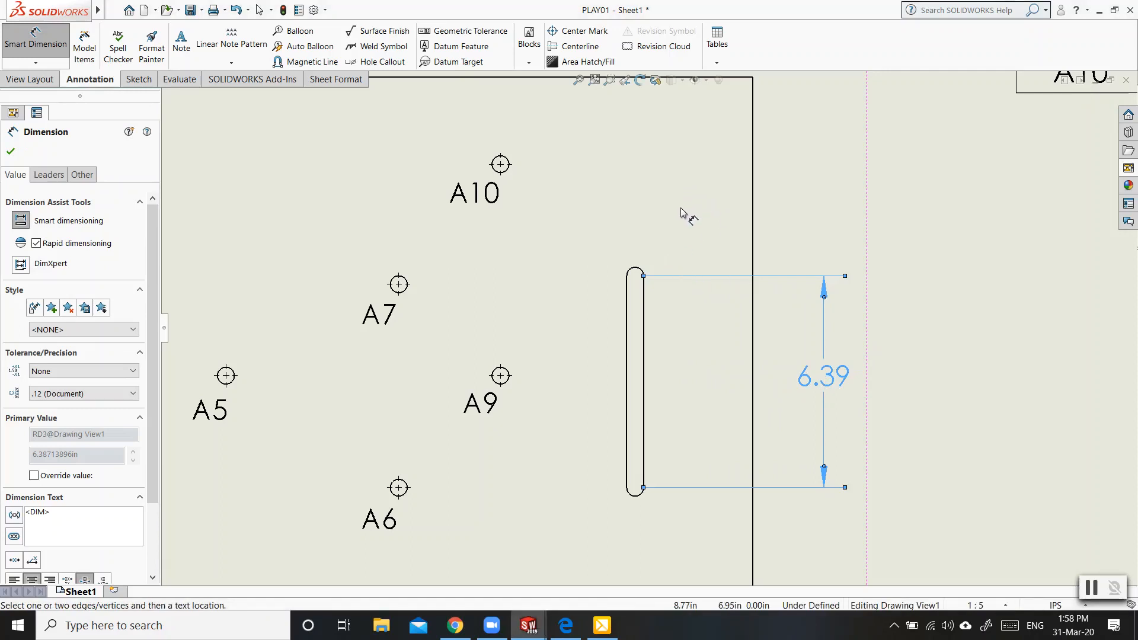
# Step: Dimension the radius of the slot's upper end with the prefix 2X and place it above and left of the slot
pyautogui.click(641, 272)
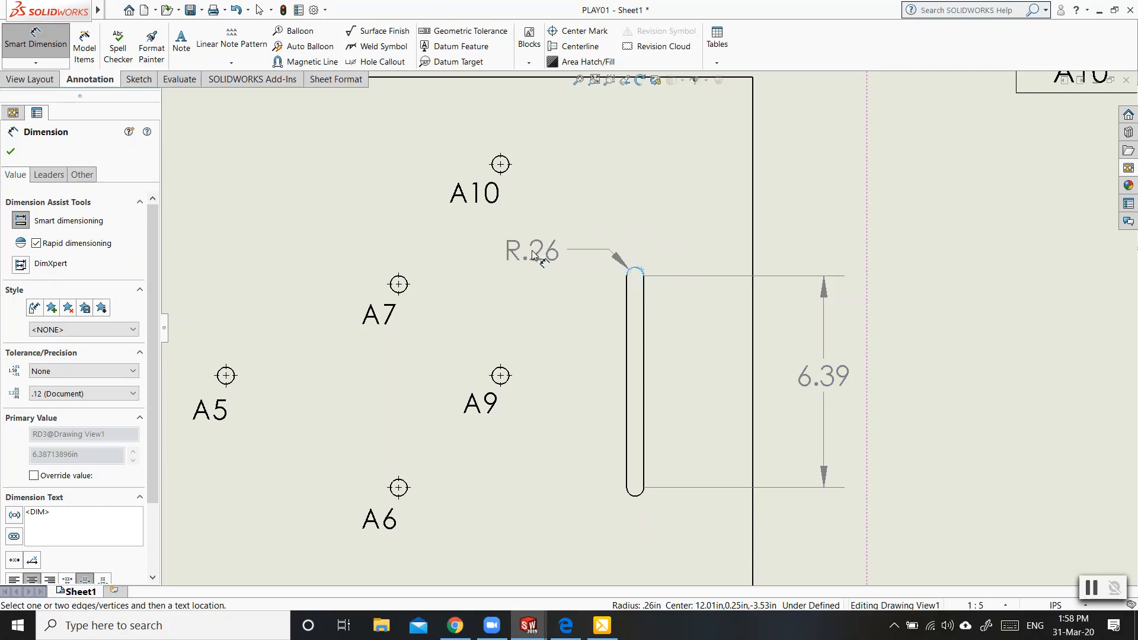
pyautogui.click(532, 250)
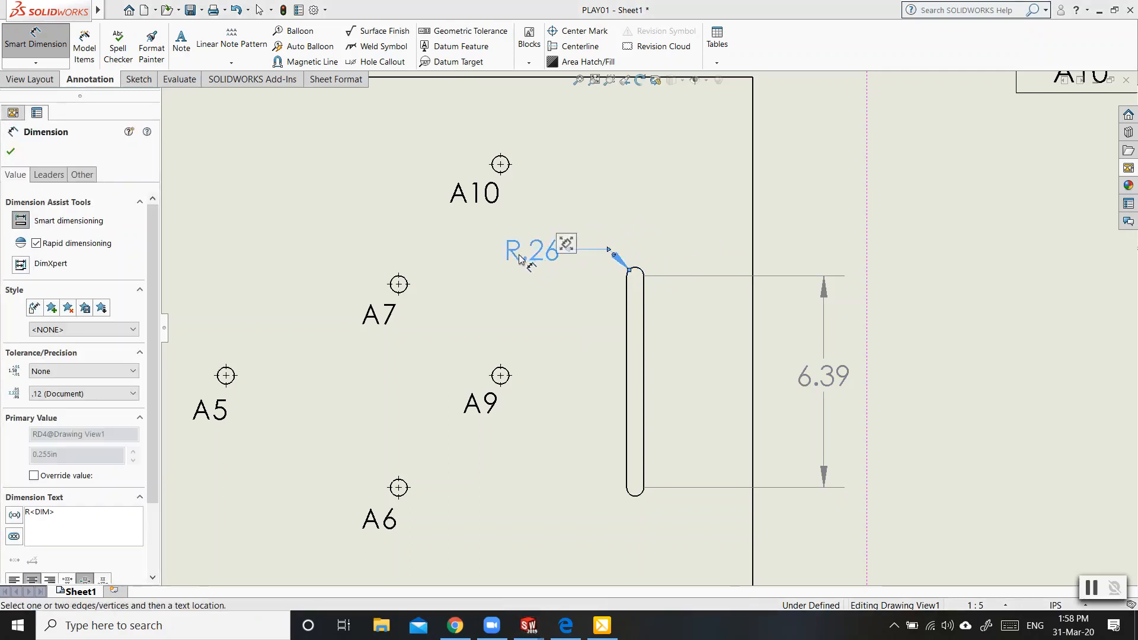
pyautogui.click(24, 512)
pyautogui.write('2X')
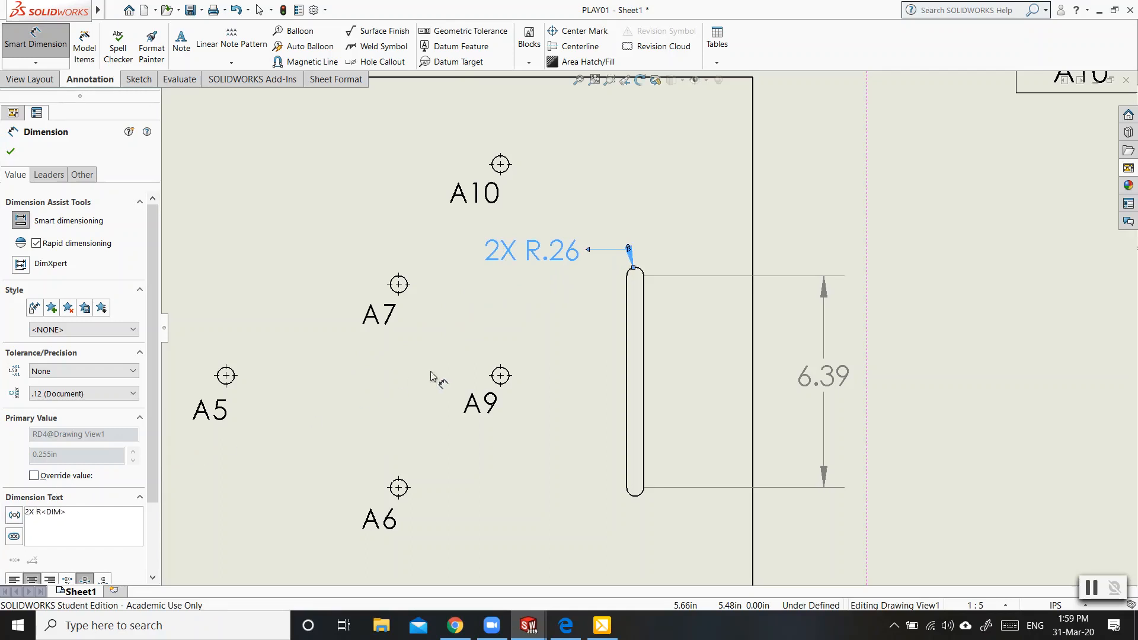
pyautogui.moveTo(548, 263); pyautogui.dragTo(532, 258)
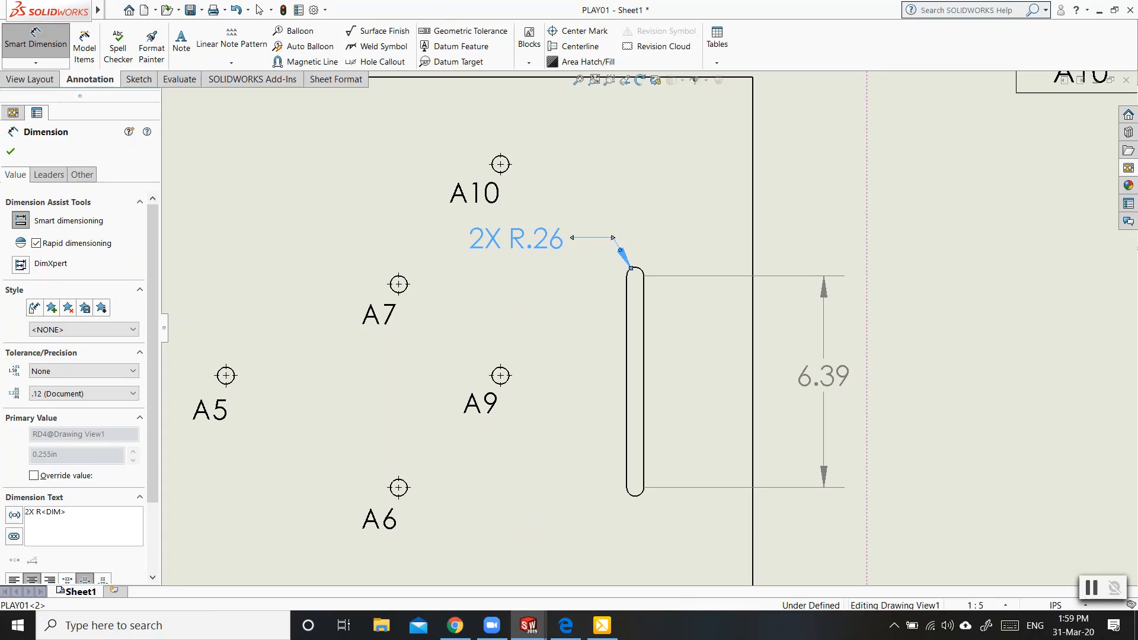
# Step: Dimension the vertical distance from the slot's upper arc centre to the board's top edge, aligned above the slot length dimension
pyautogui.click(649, 273)
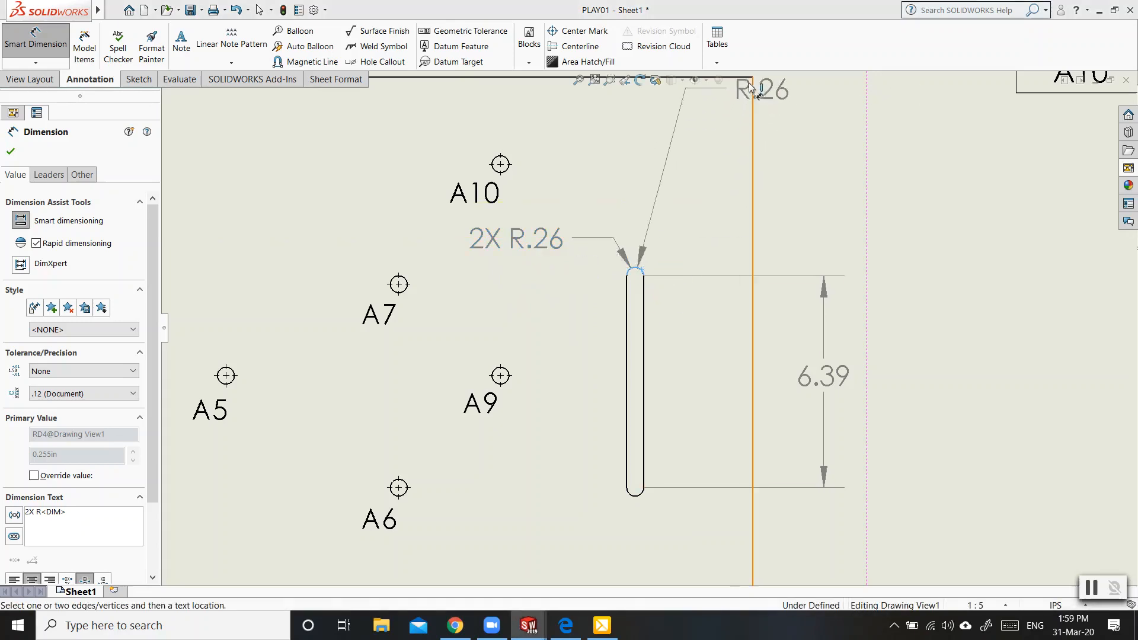
pyautogui.click(746, 83)
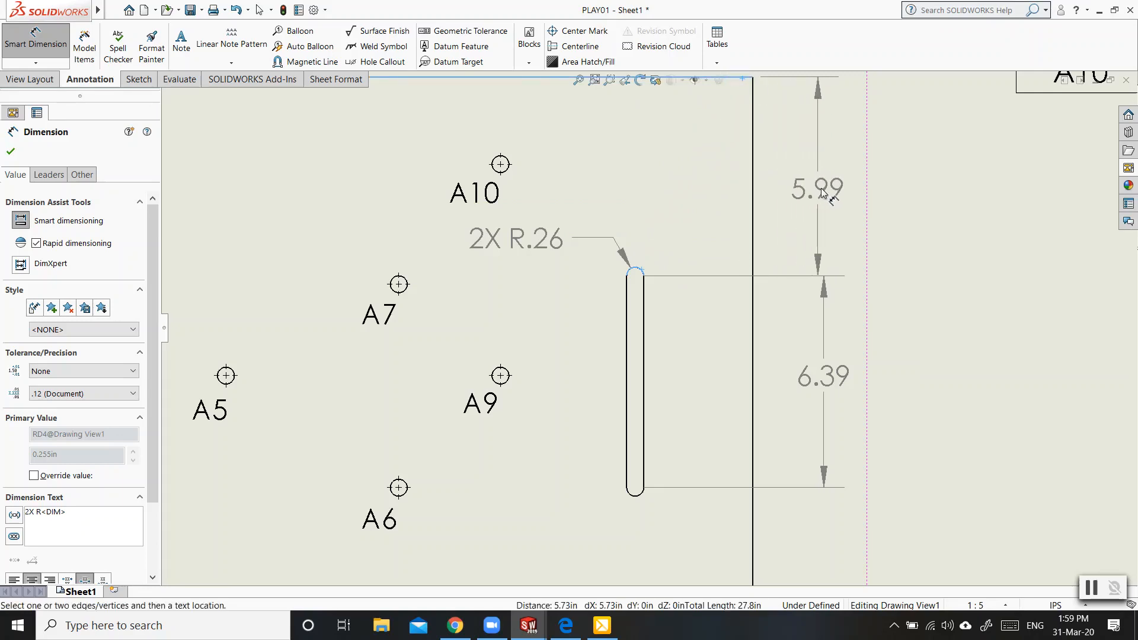
pyautogui.click(825, 194)
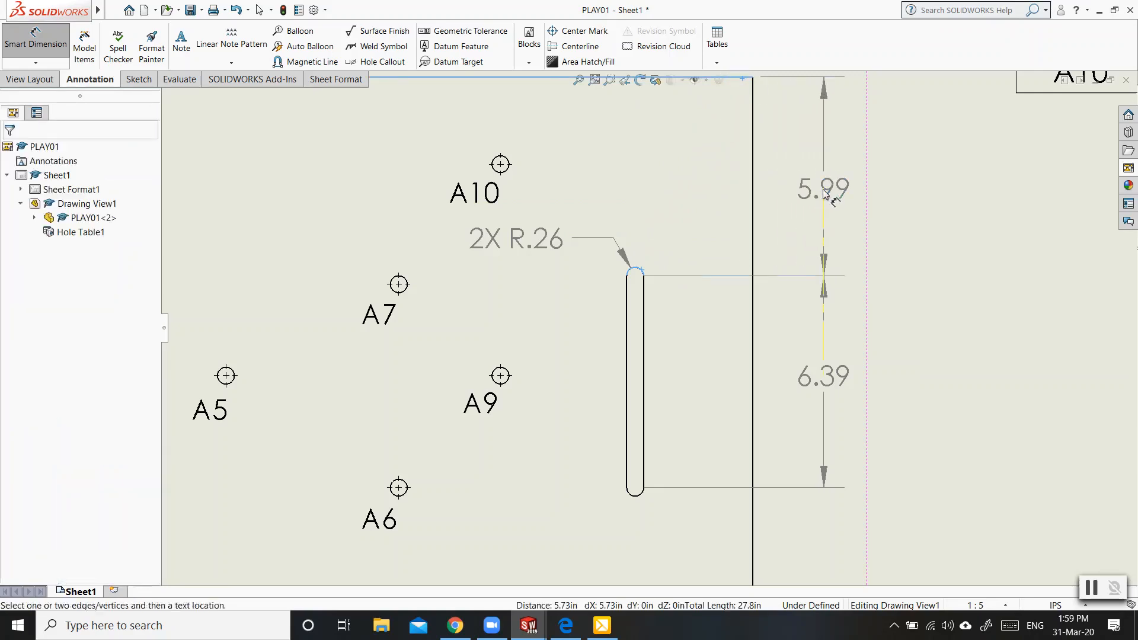
# Step: Dimension the horizontal distance from the slot's upper arc centre to the board's right edge and place it above the board
pyautogui.click(640, 272)
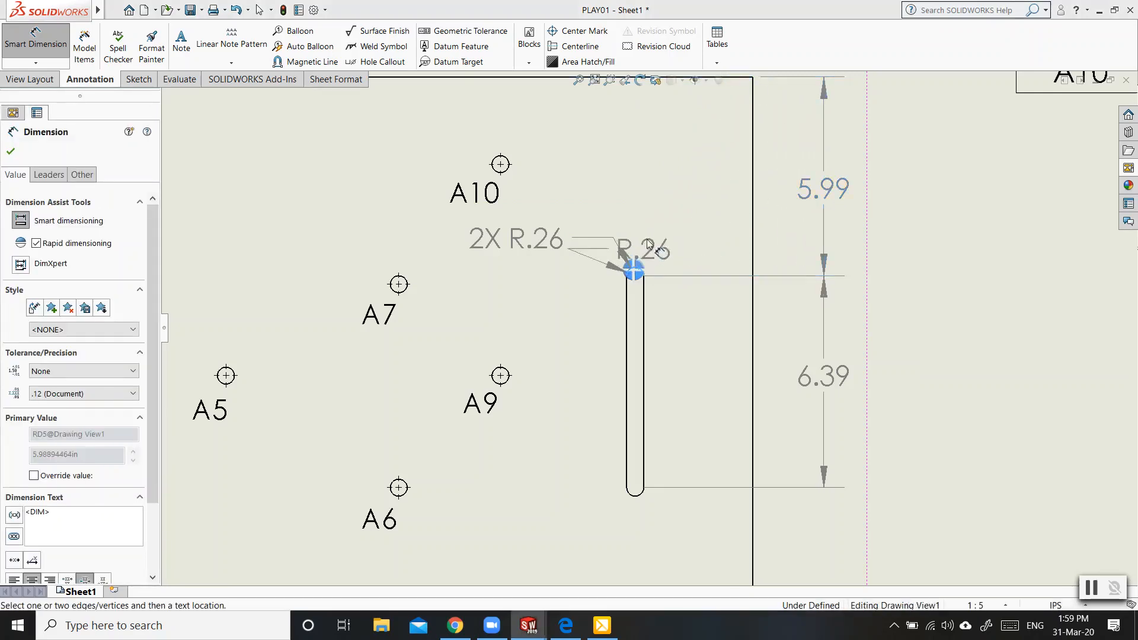
pyautogui.click(752, 208)
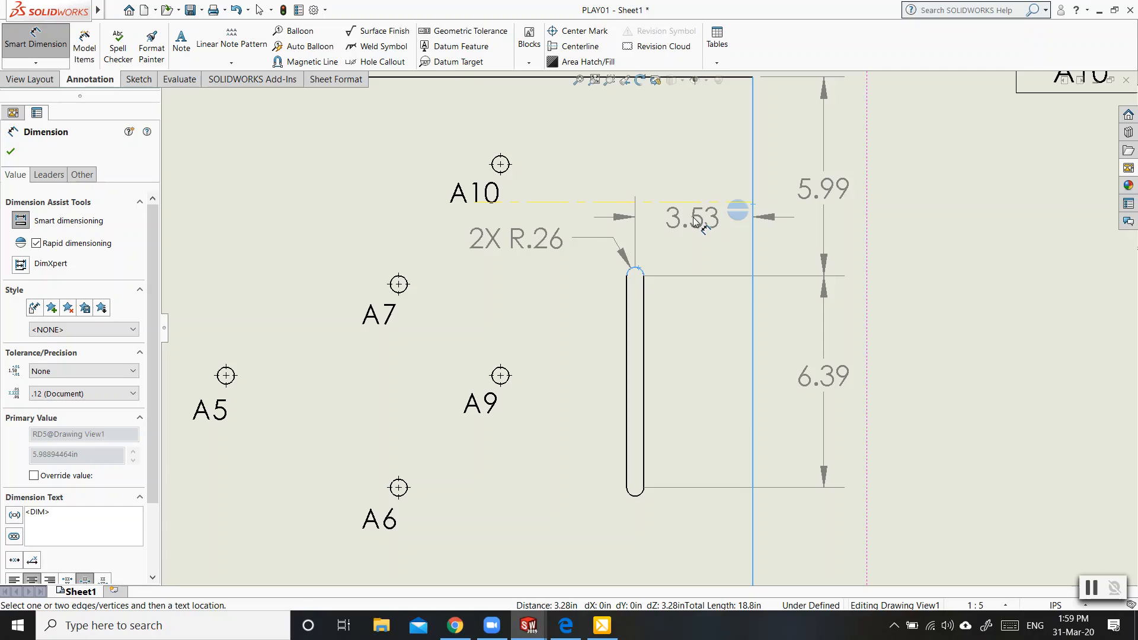
pyautogui.scroll(3, 696, 220)
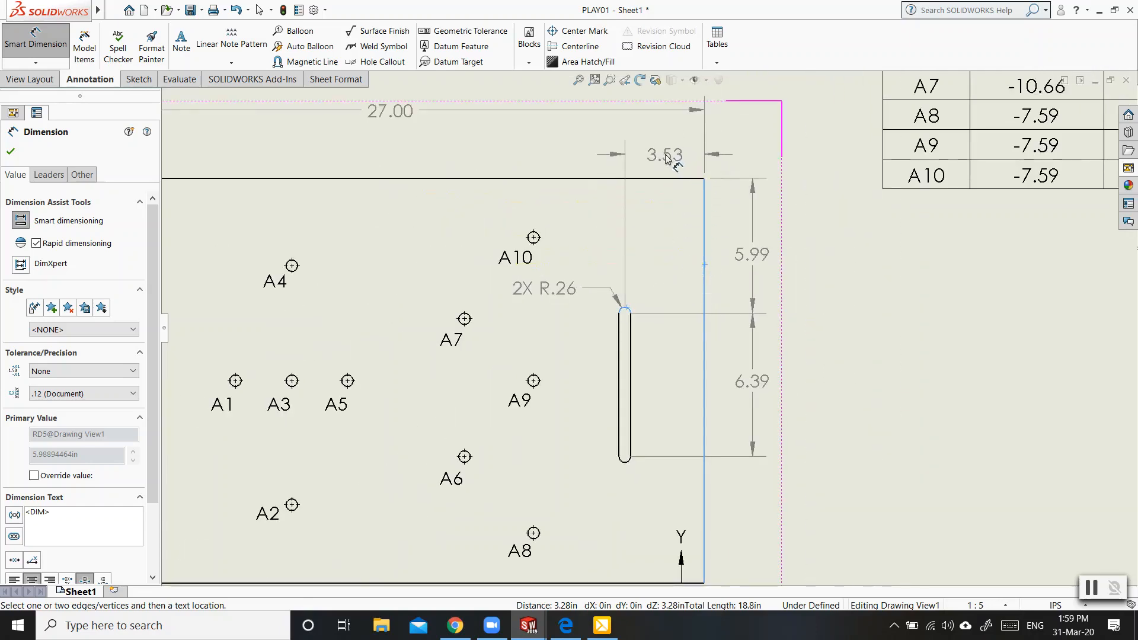
pyautogui.click(668, 160)
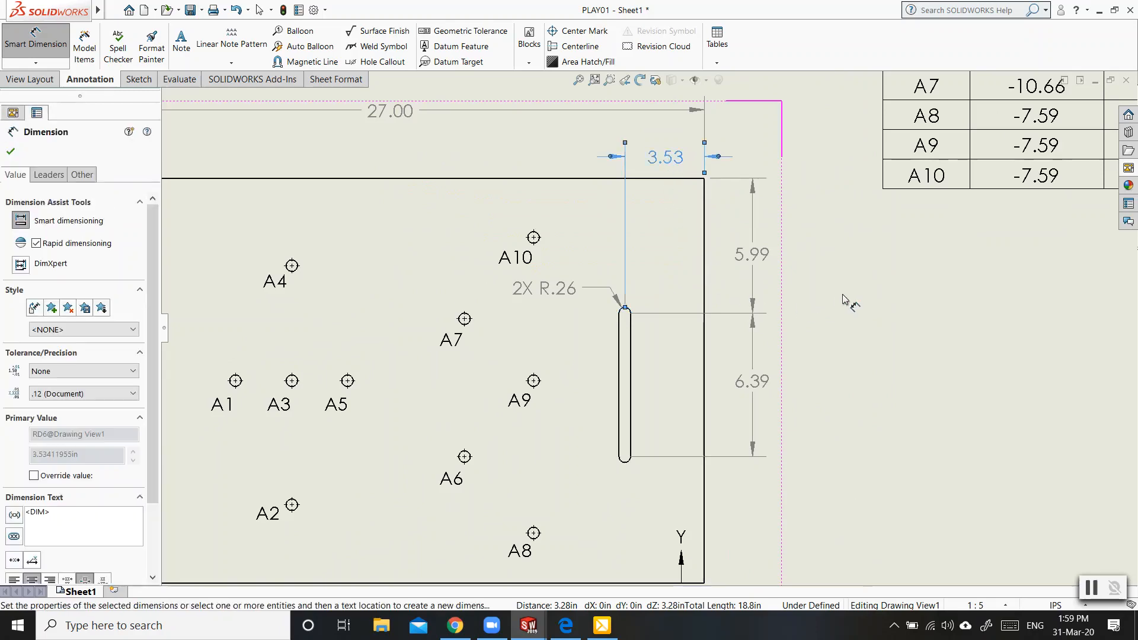
# Step: Add a center mark to the slot using the Slot Ends option so both arc centres are marked
pyautogui.scroll(-2, 844, 298)
pyautogui.scroll(3, 844, 297)
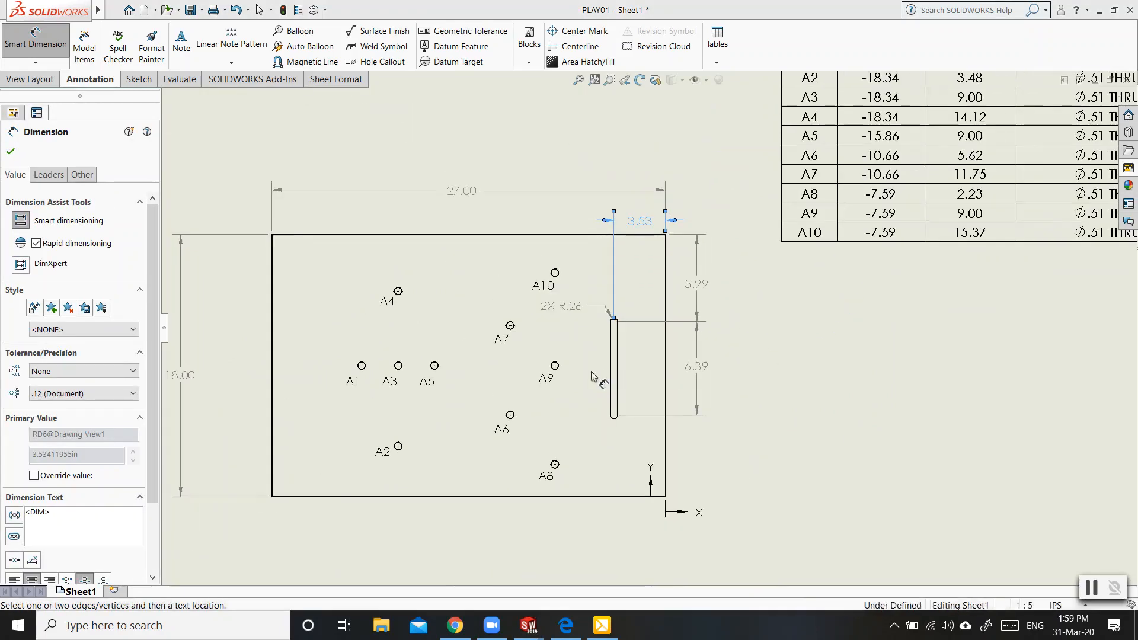
pyautogui.scroll(-3, 593, 375)
pyautogui.scroll(-2, 589, 375)
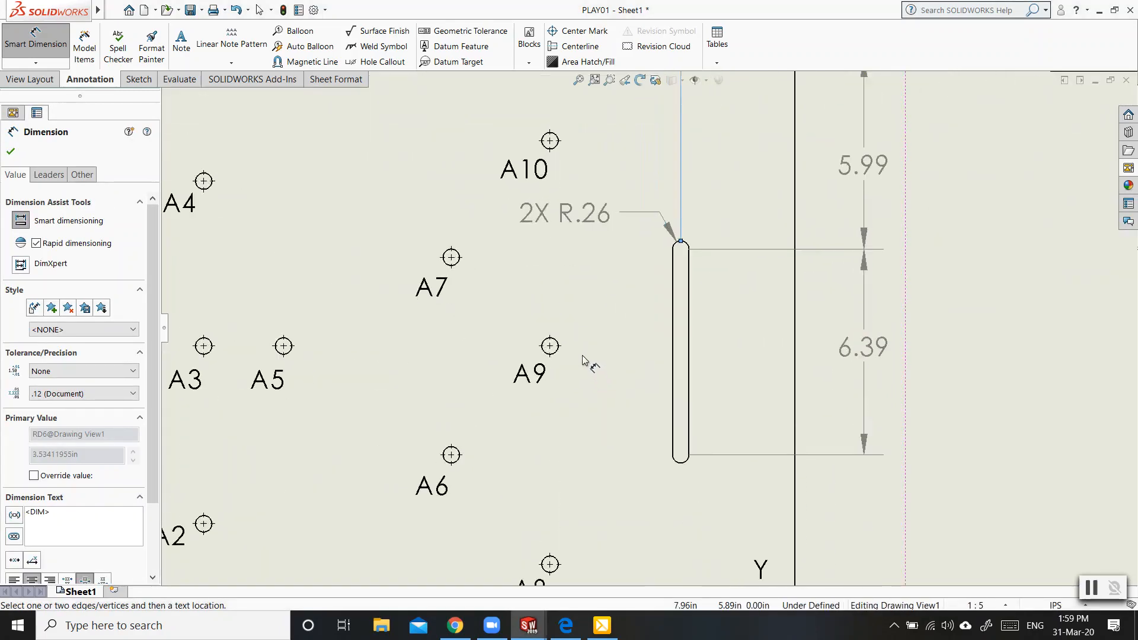
pyautogui.click(576, 33)
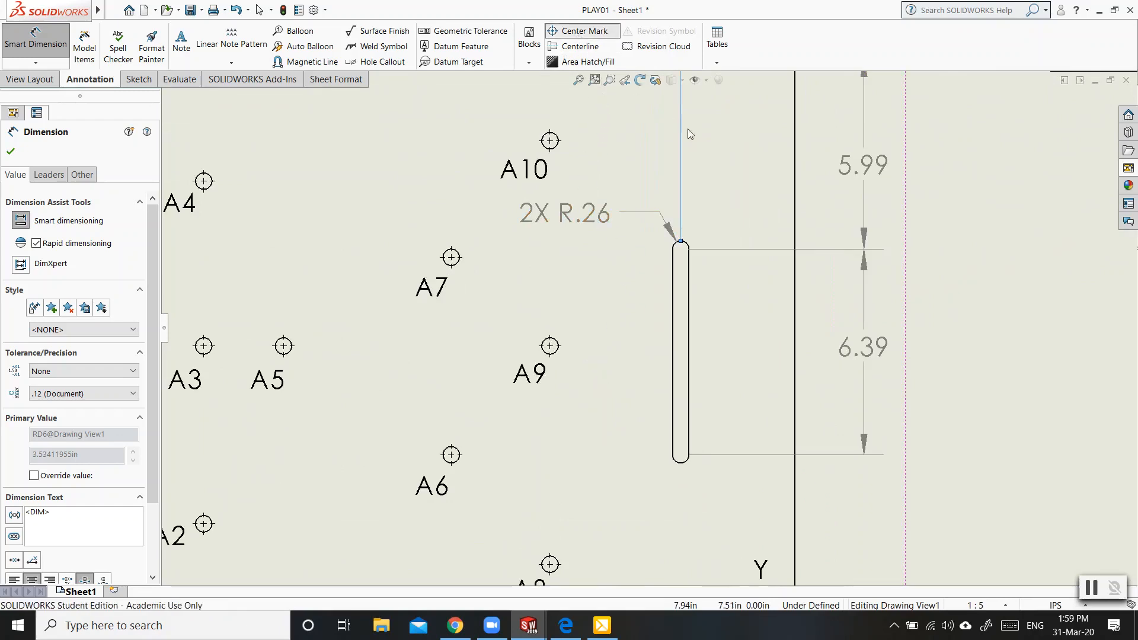
pyautogui.click(688, 250)
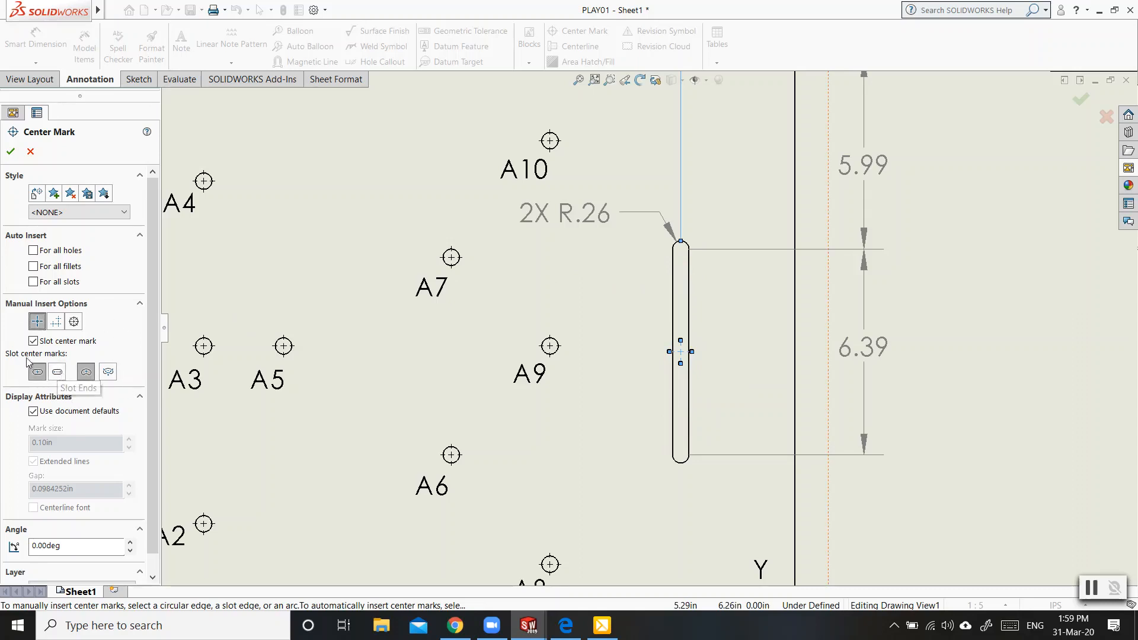
pyautogui.click(58, 372)
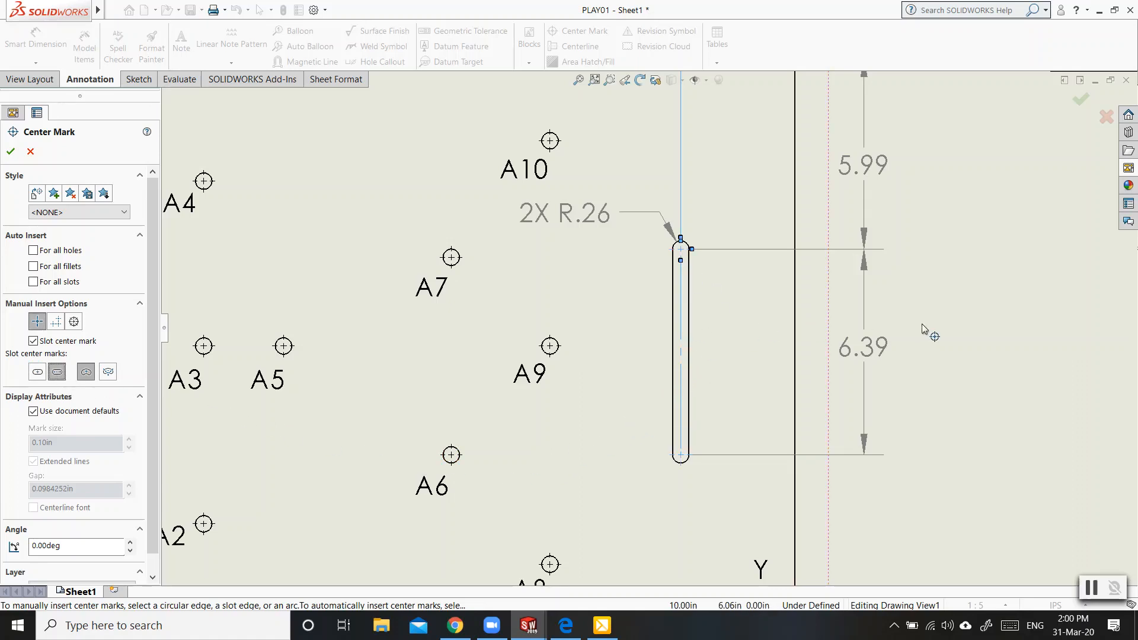
pyautogui.click(10, 153)
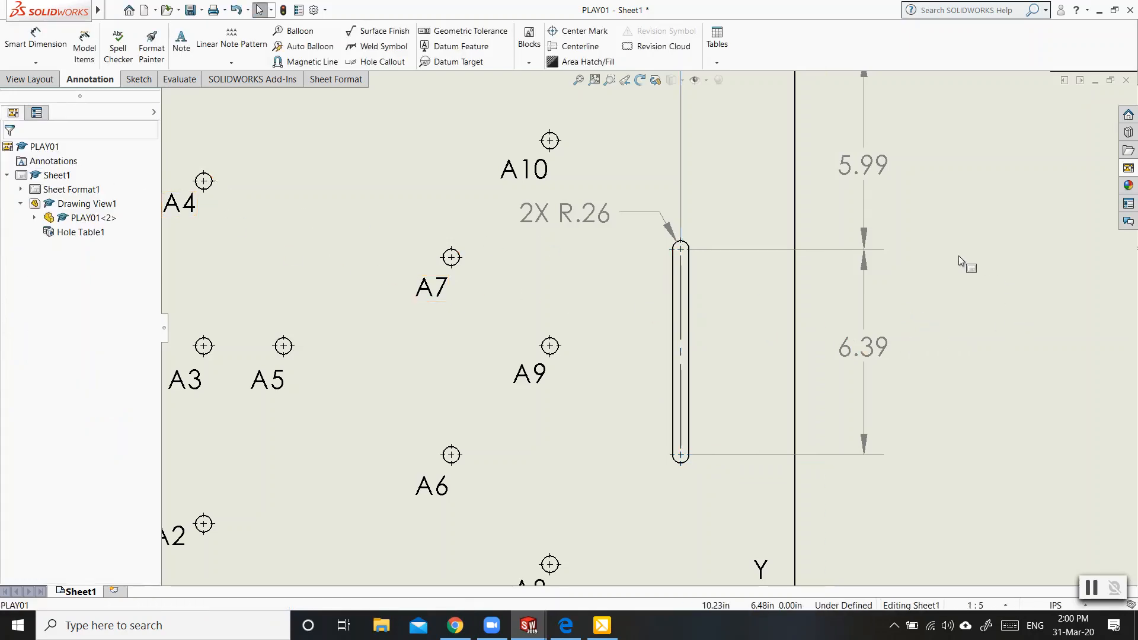
pyautogui.scroll(5, 869, 362)
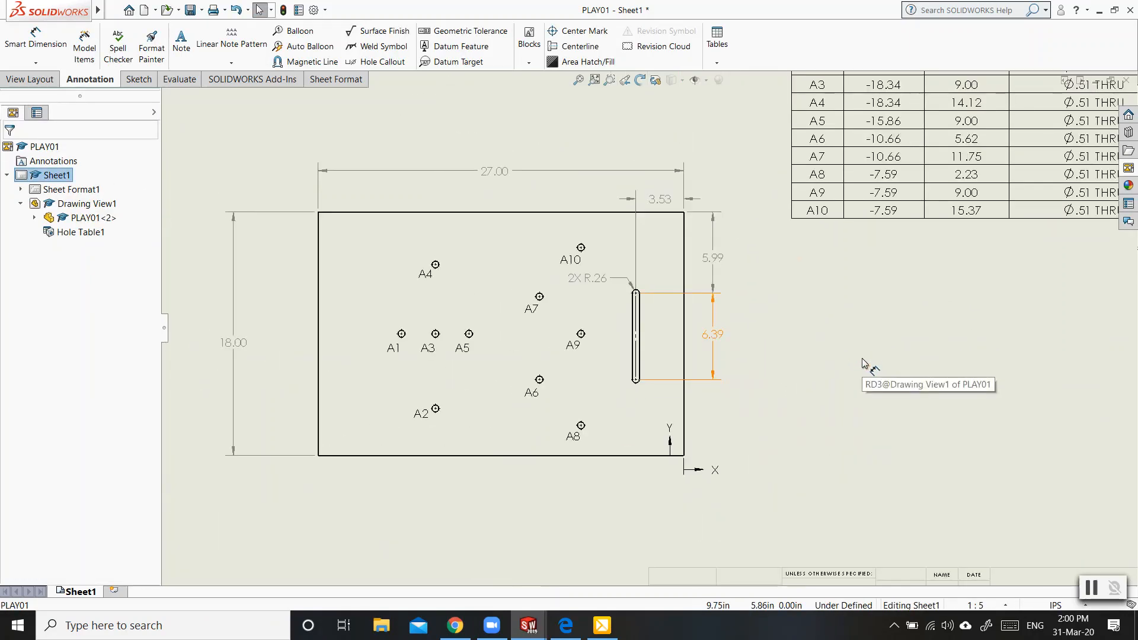
pyautogui.scroll(2, 863, 363)
pyautogui.scroll(1, 770, 341)
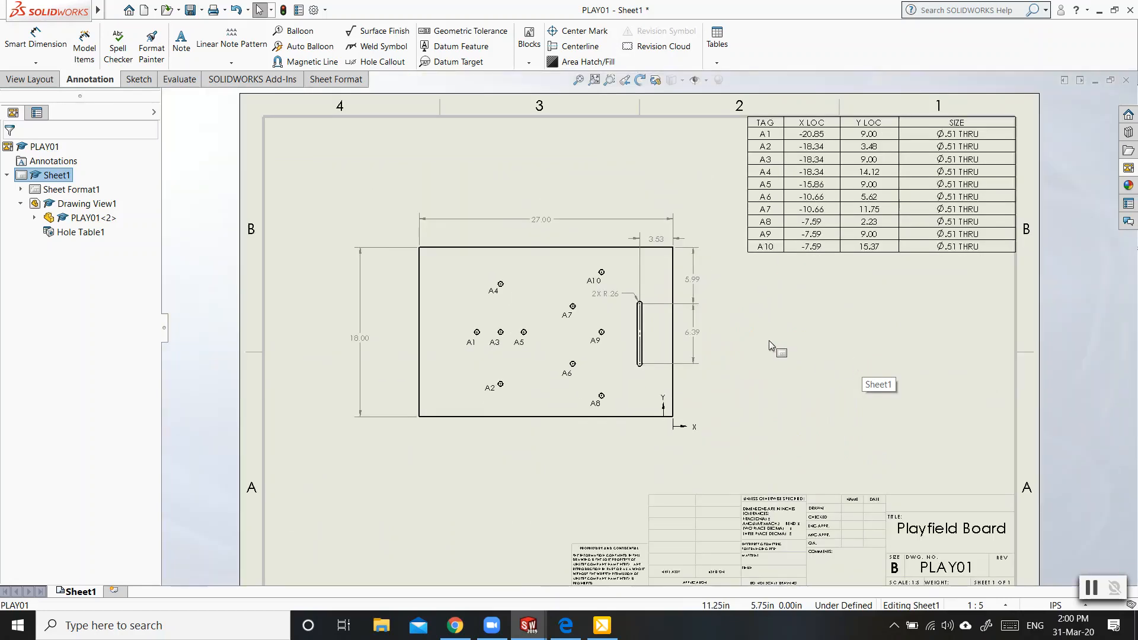
pyautogui.scroll(1, 769, 367)
pyautogui.scroll(-1, 655, 304)
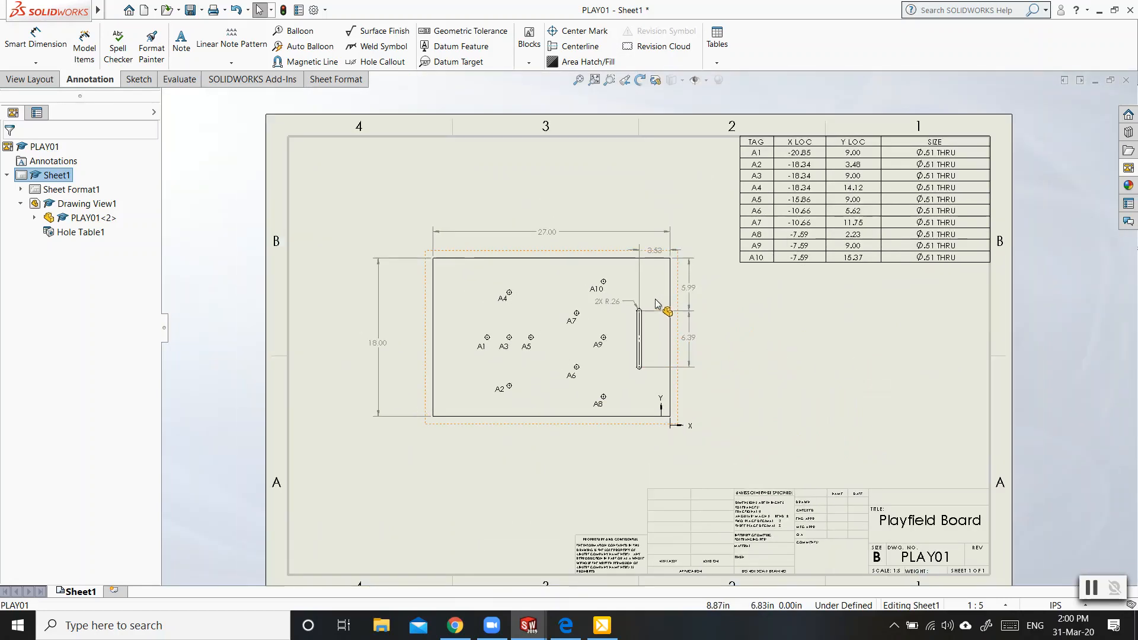